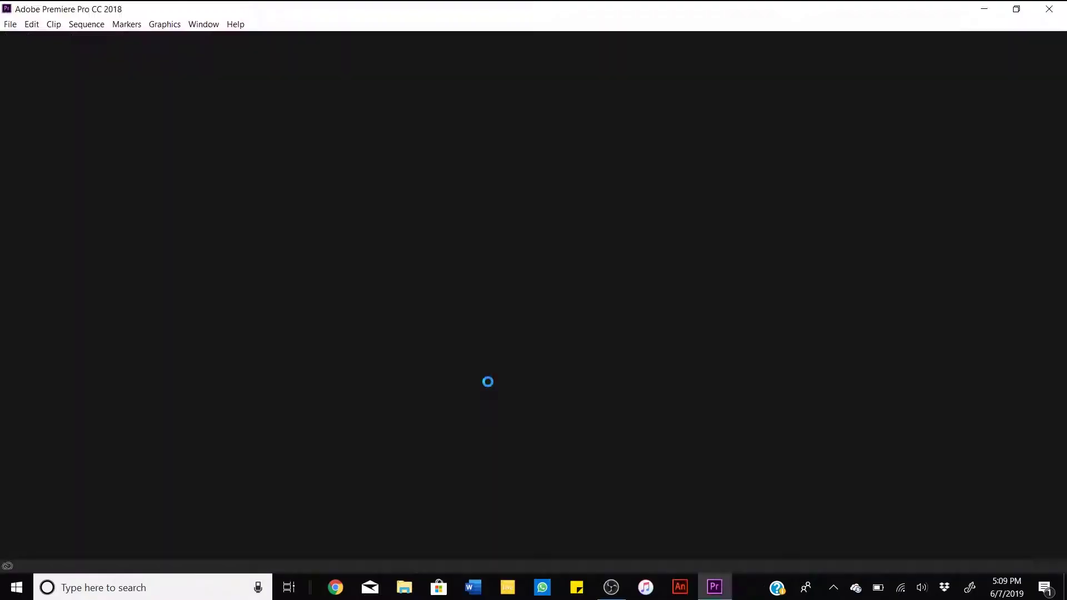
Open the 'short film or episode' project from the Start screen.
click(481, 216)
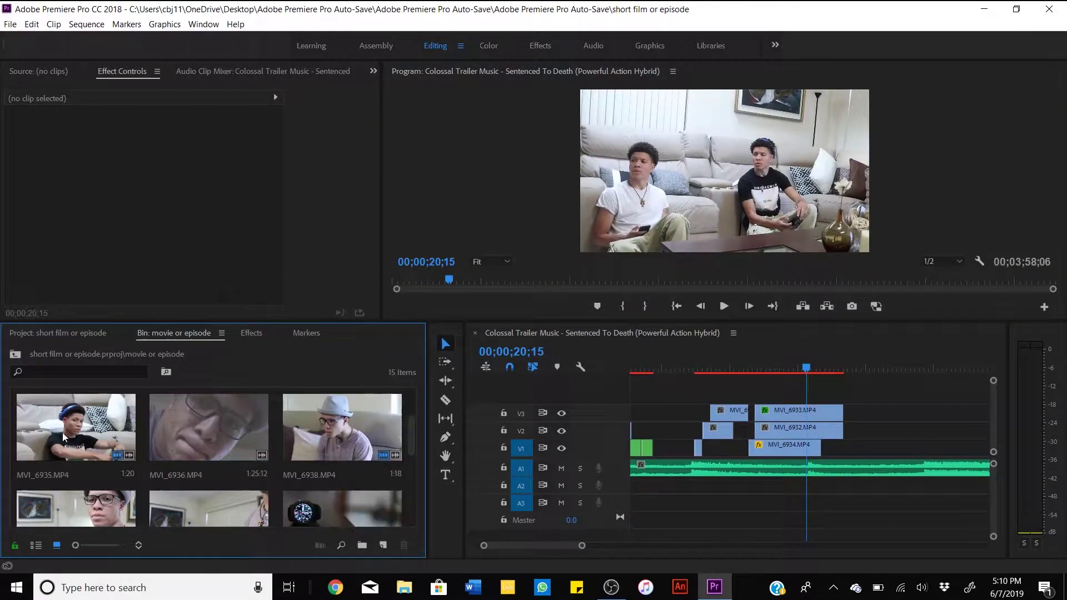
Paste copies of MVI_6933 and MVI_6932 later in the sequence and play from 14;14.
click(233, 281)
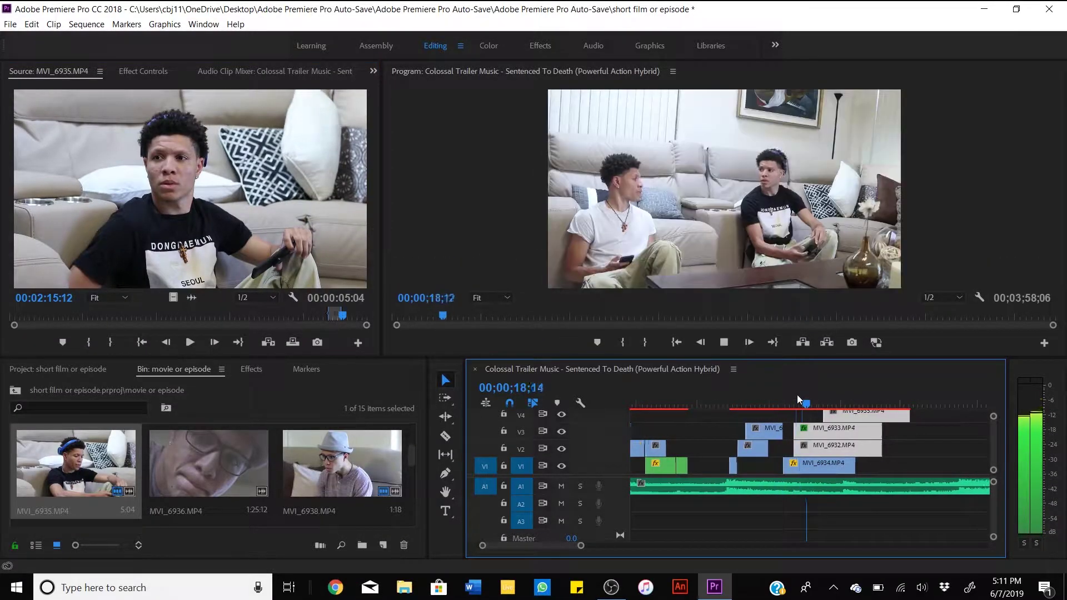
click(735, 467)
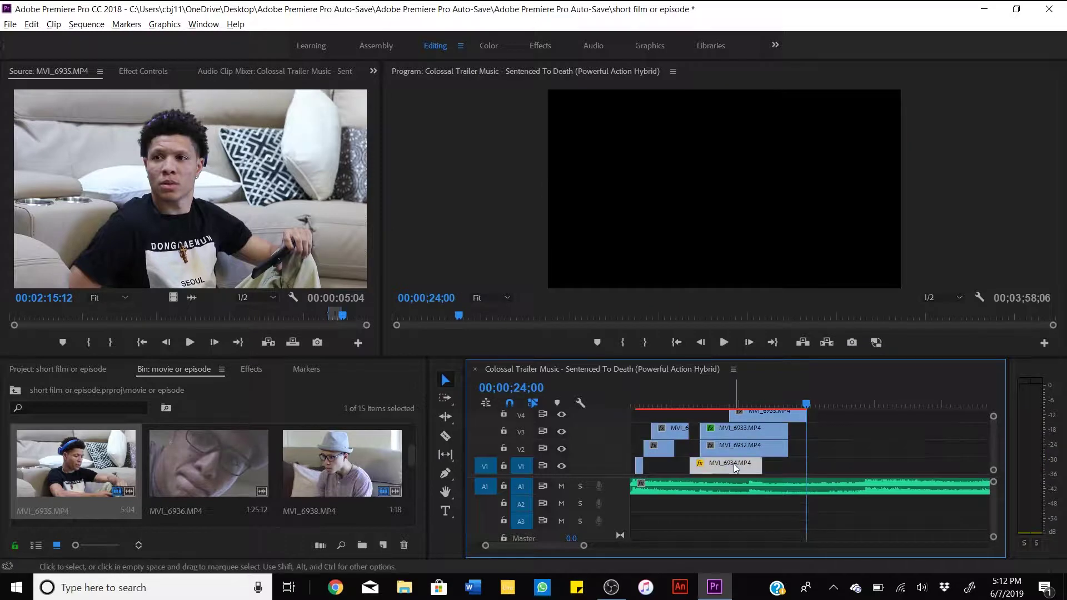
key(ctrl+v)
key(space)
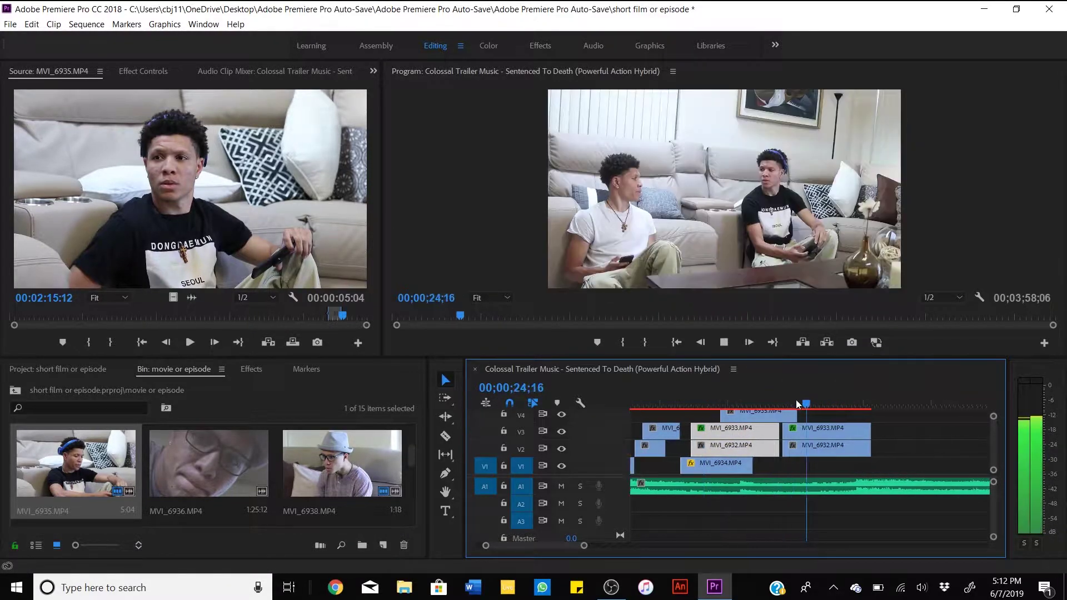
key(space)
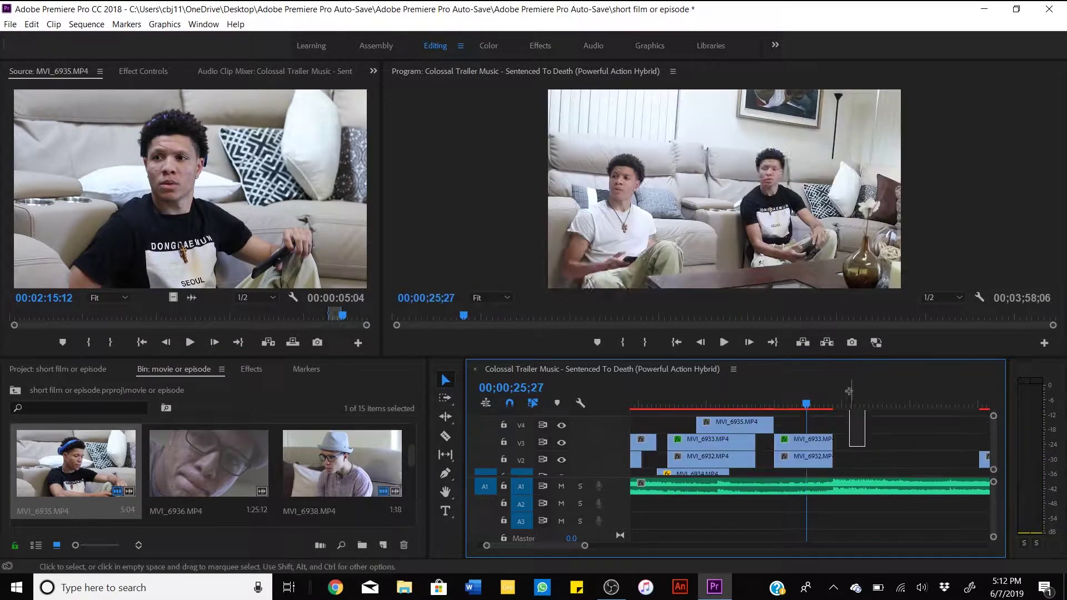
drag(768, 394, 572, 375)
key(space)
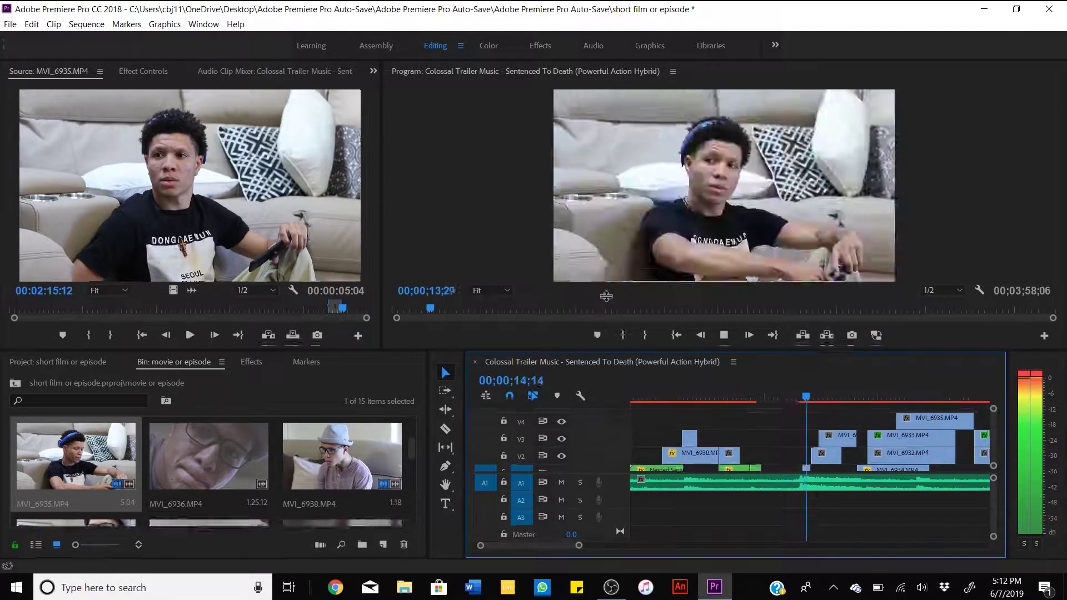
Enlarge the timeline, lengthen the MVI_6938 clip, and select the clips to nest.
drag(606, 296, 606, 288)
drag(465, 463, 406, 462)
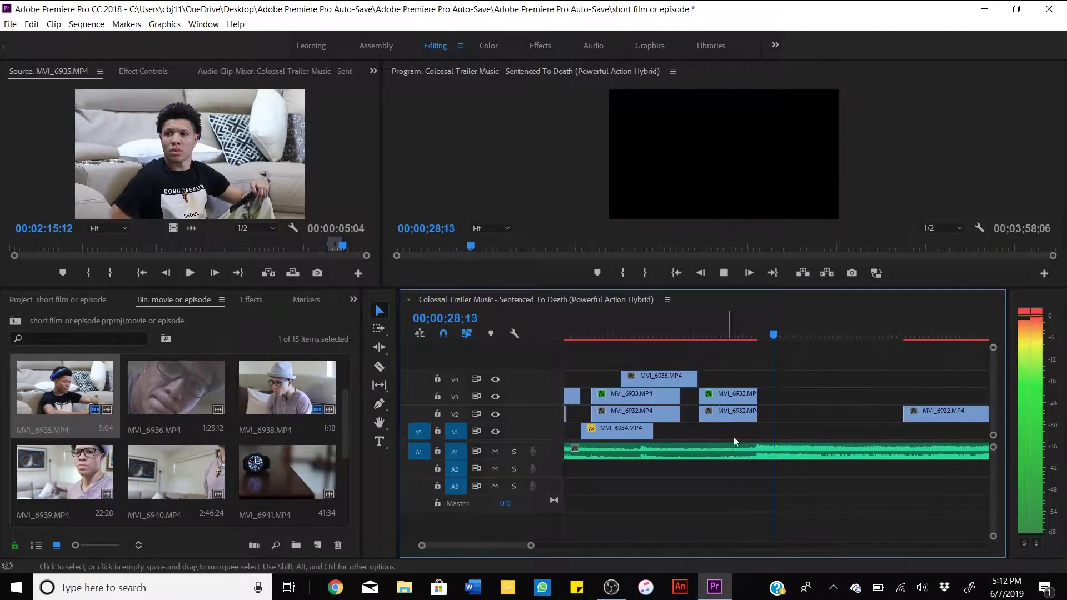
click(740, 332)
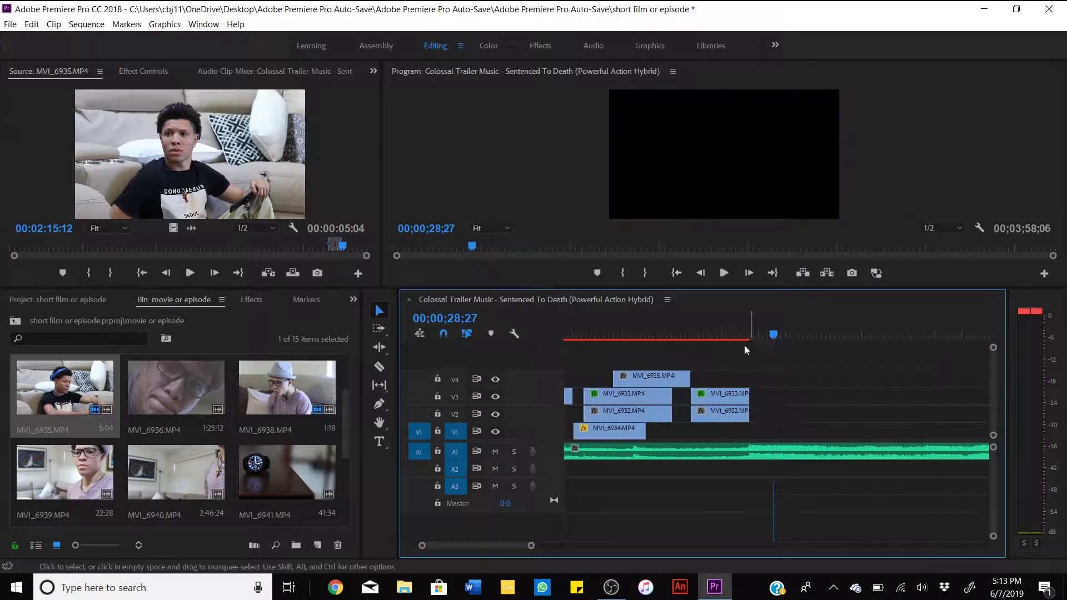
drag(745, 349, 688, 395)
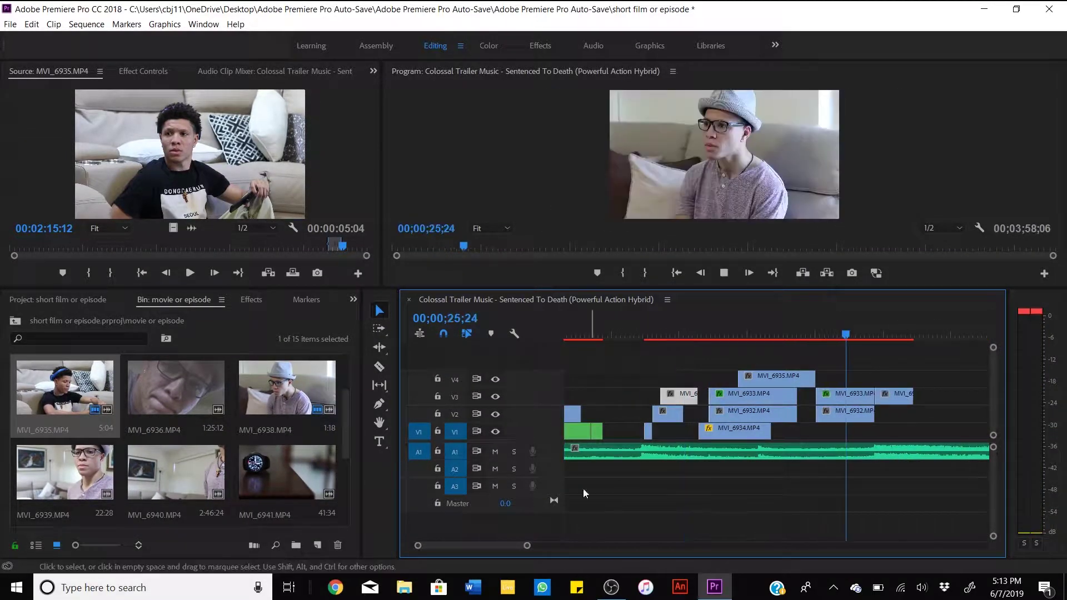
drag(926, 385, 977, 394)
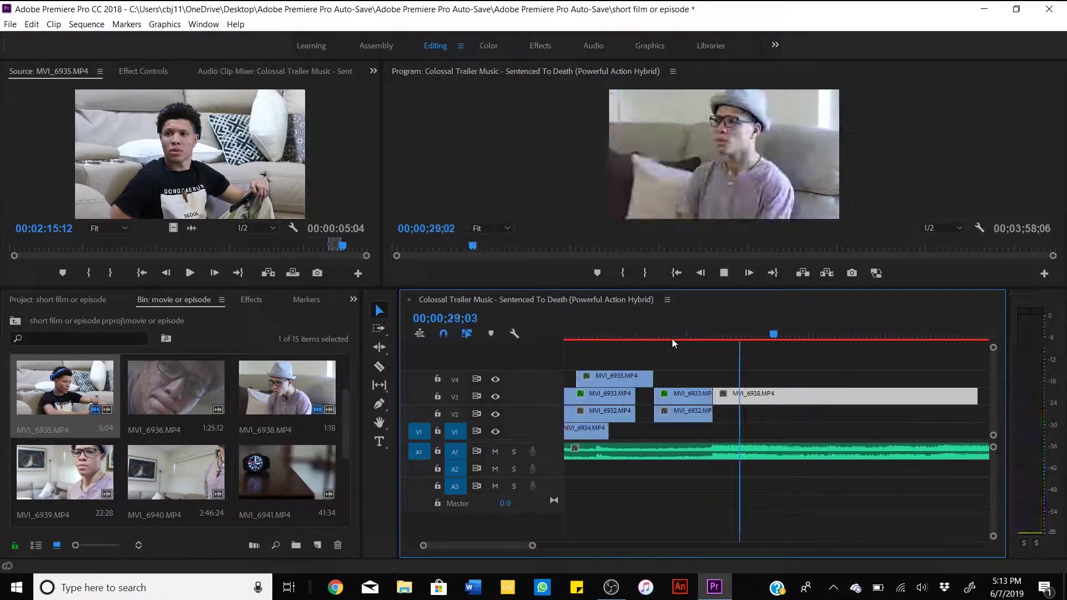
right_click(720, 356)
click(641, 349)
Confirm nesting into Nested Sequence 02, then review playback of the early shots from 06;27.
key(Return)
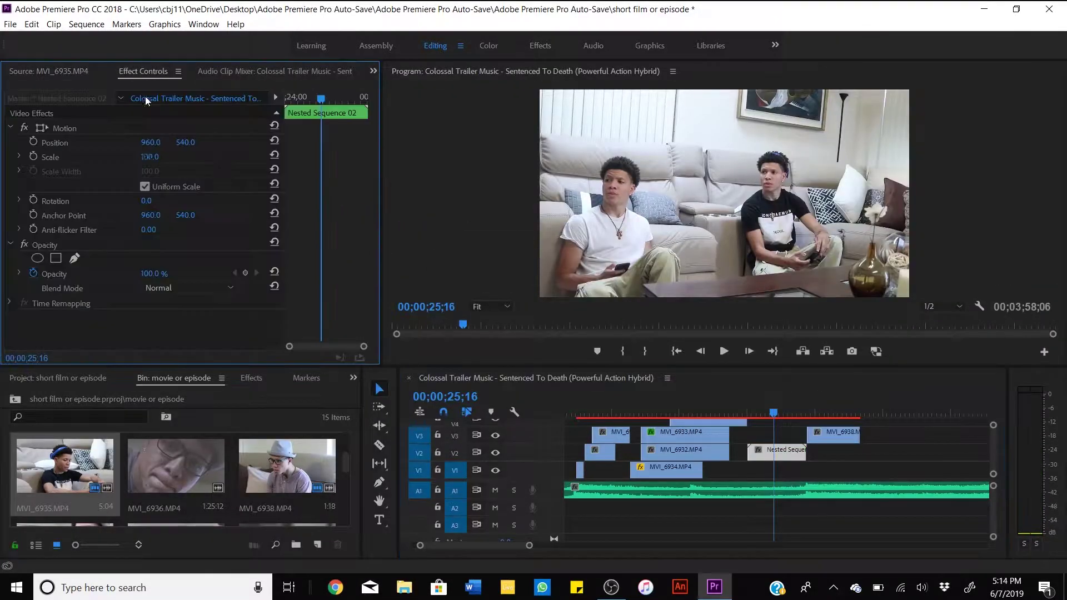
click(742, 405)
key(j)
key(j)
key(j)
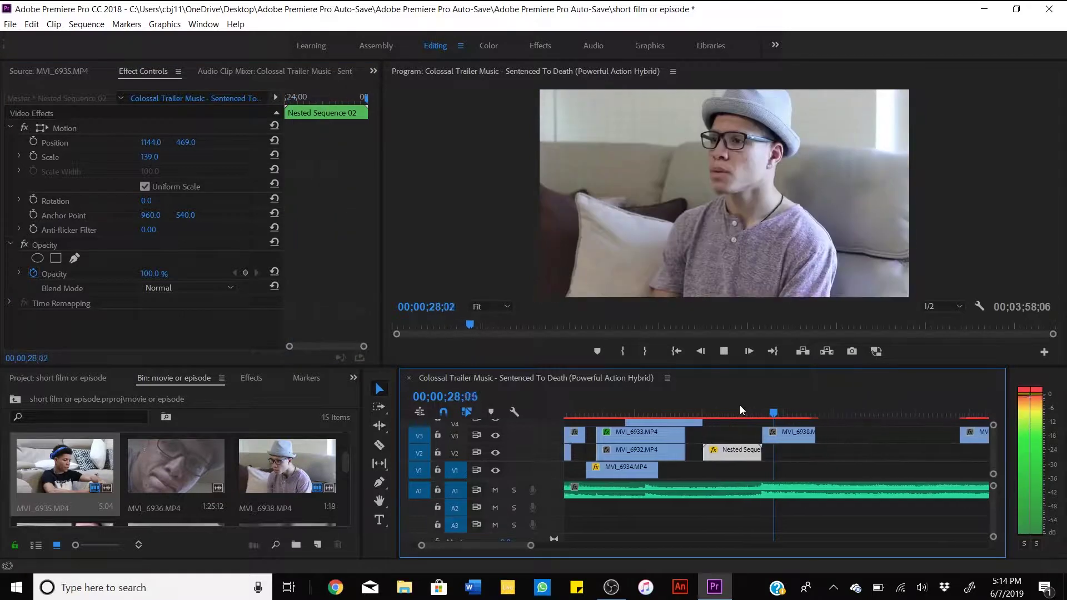
key(l)
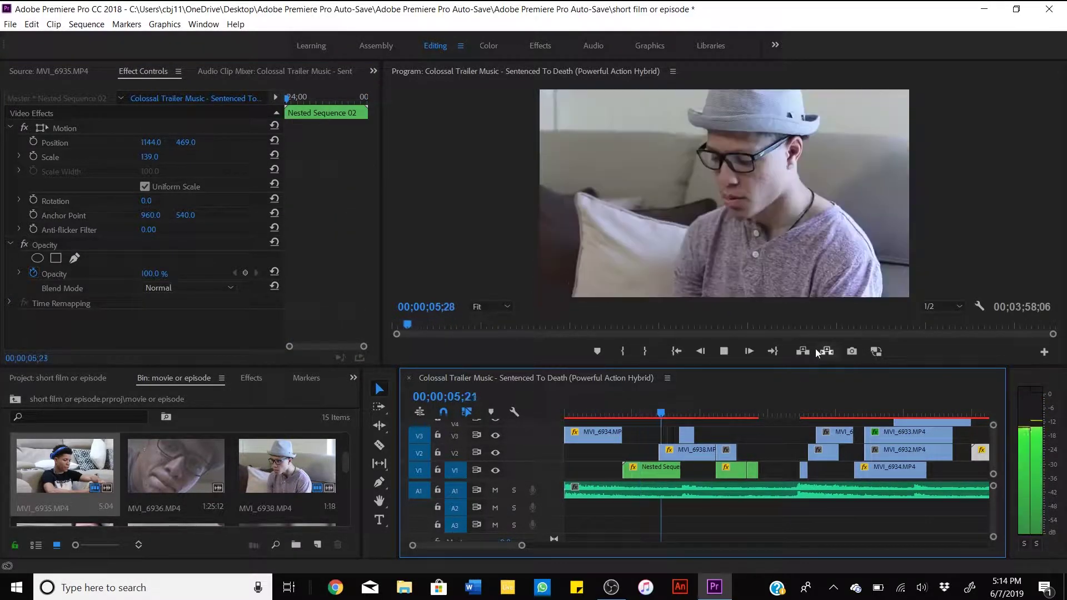
click(745, 414)
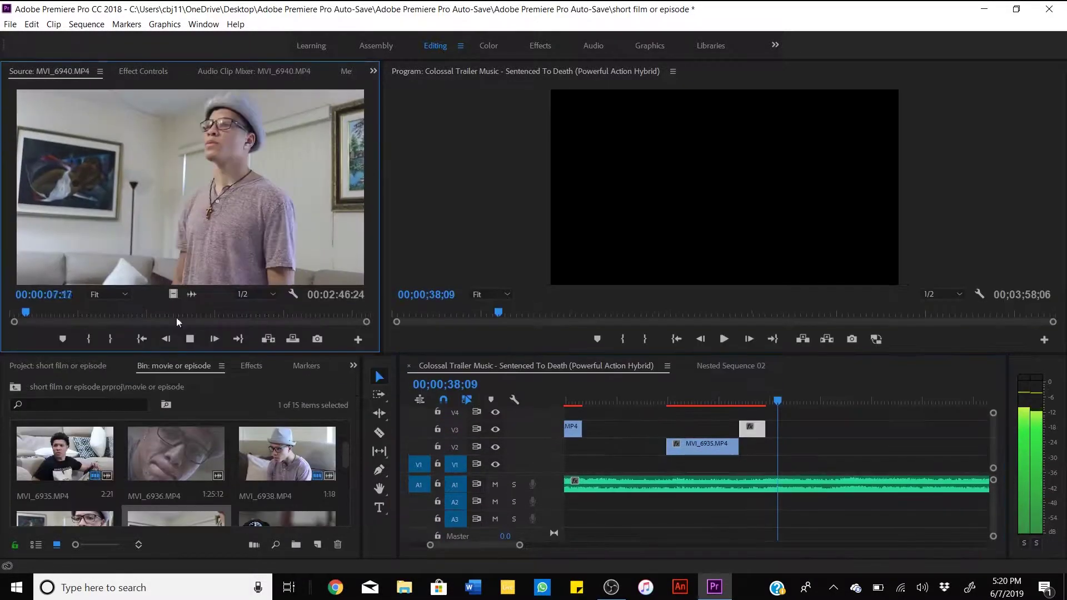
Mark an In/Out range in MVI_6940 and overwrite it onto V2.
click(54, 312)
key(i)
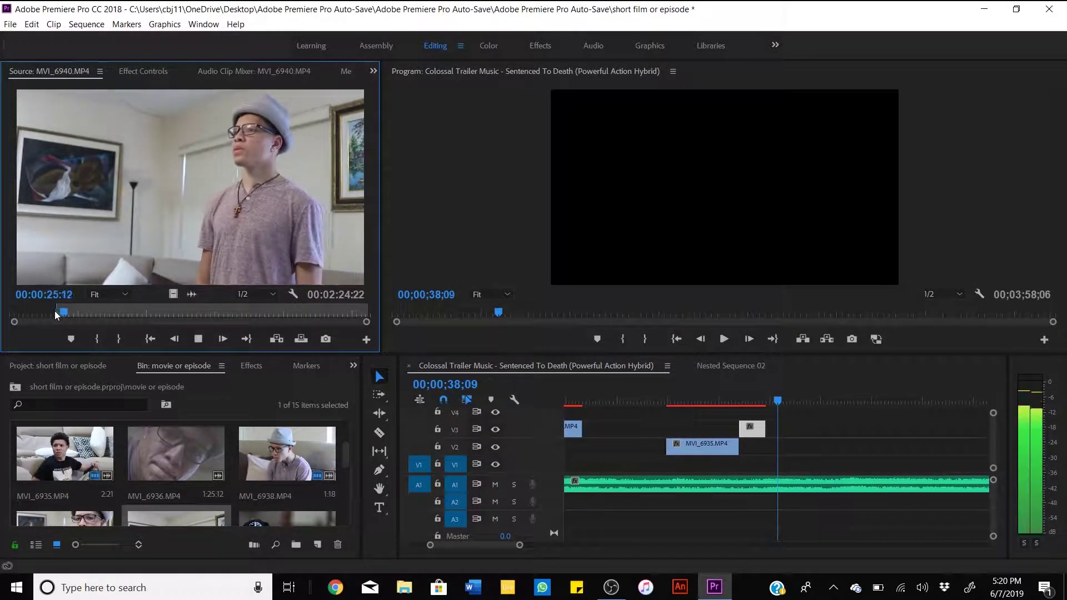
key(o)
key(space)
key(.)
click(92, 313)
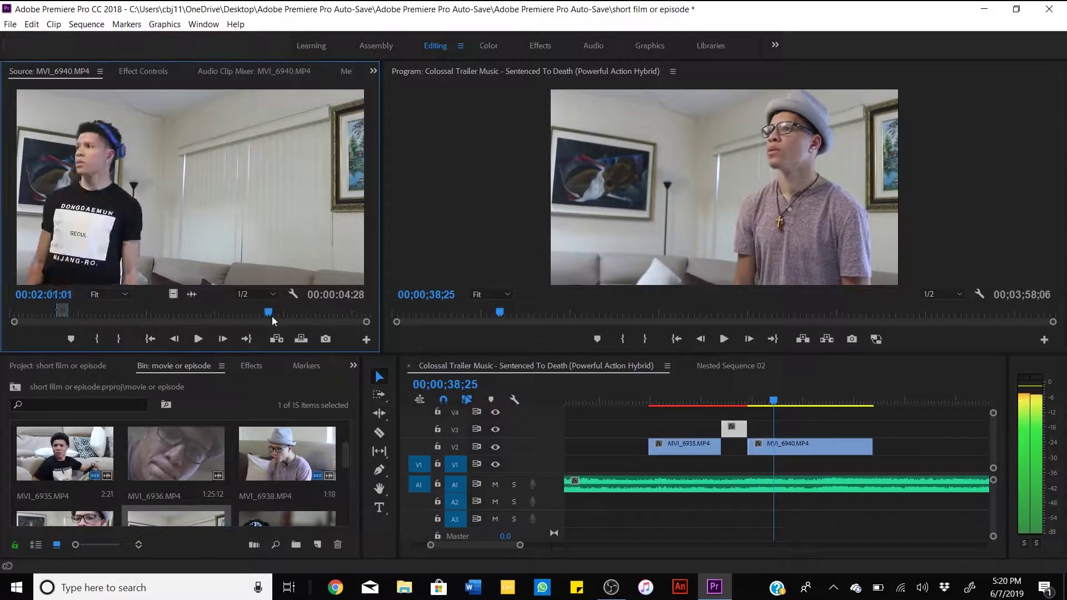
Mark a second MVI_6940 take and place it on V3.
click(246, 315)
key(i)
key(space)
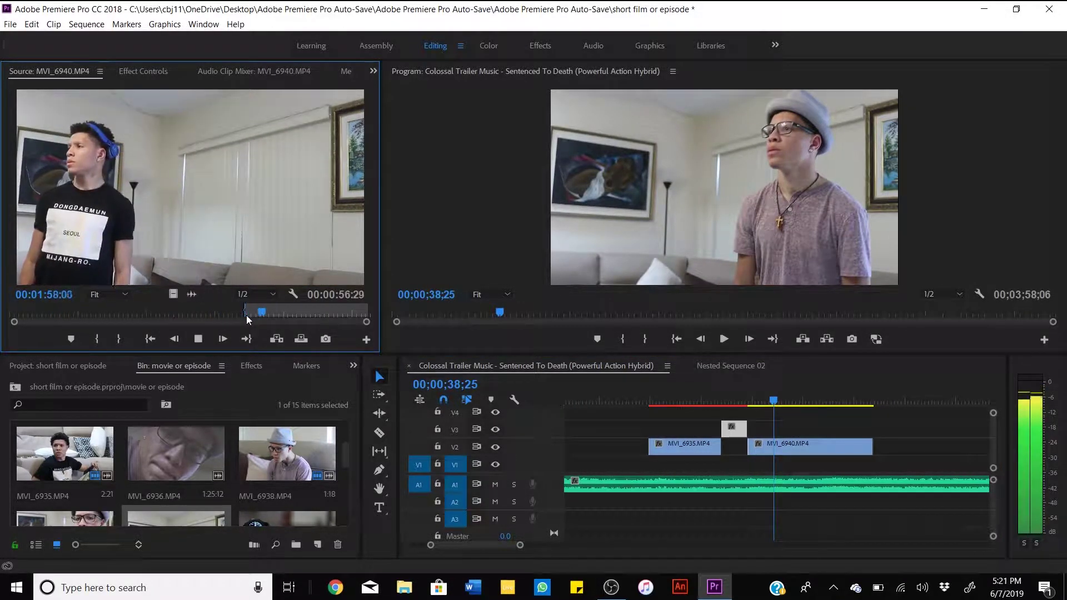
key(o)
drag(173, 294, 807, 436)
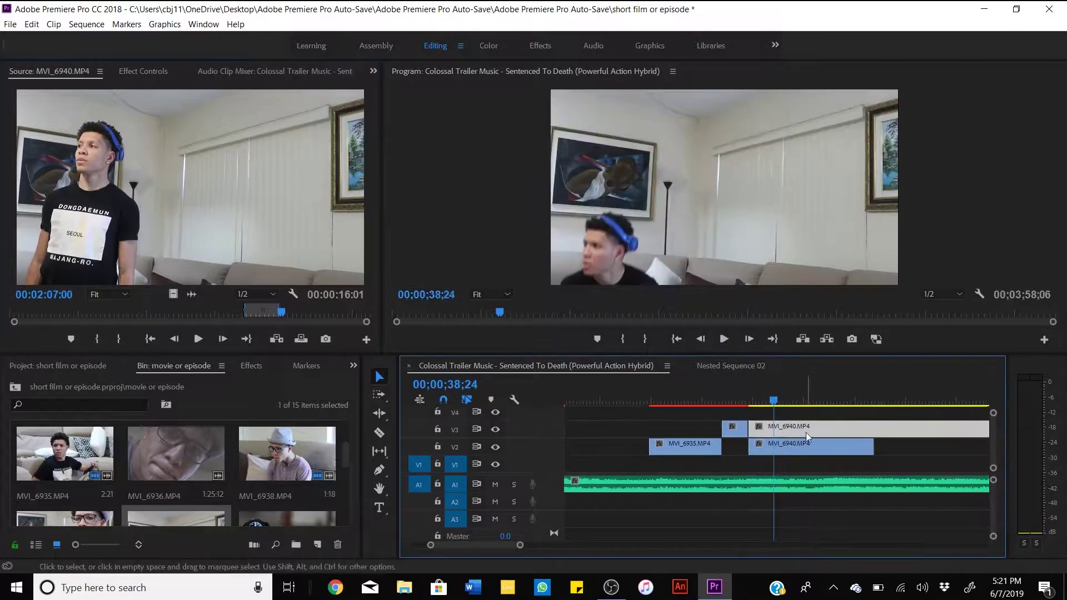
Apply Crop to the upper MVI_6940 clip with Right 50% and play the split screen.
key(shift+7)
click(143, 71)
drag(774, 402, 734, 401)
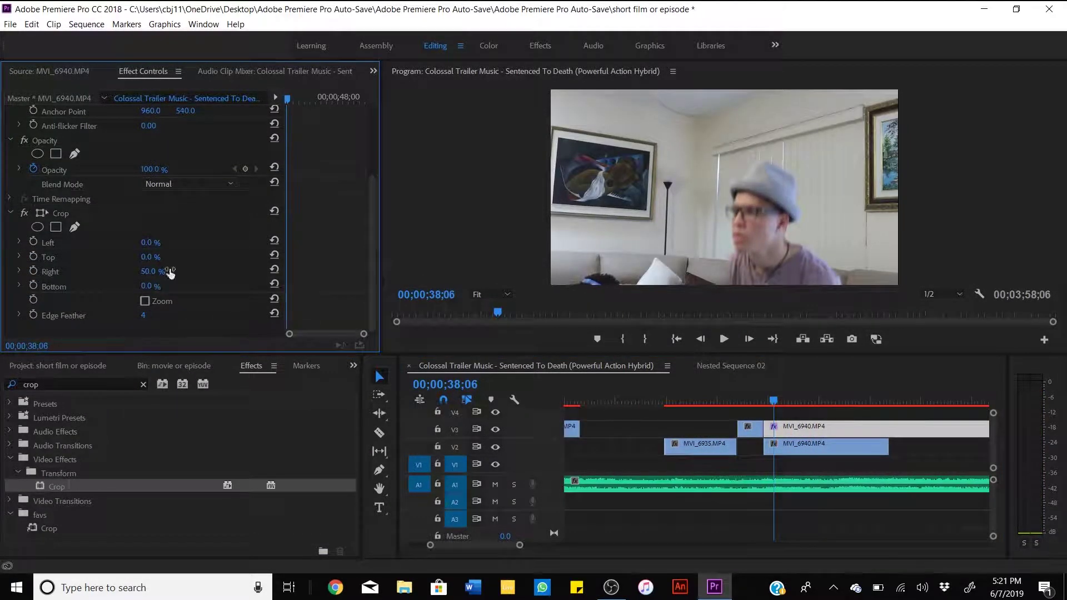
key(space)
Zoom the timeline out, render the cropped section, and play it back from 37;02.
double_click(750, 428)
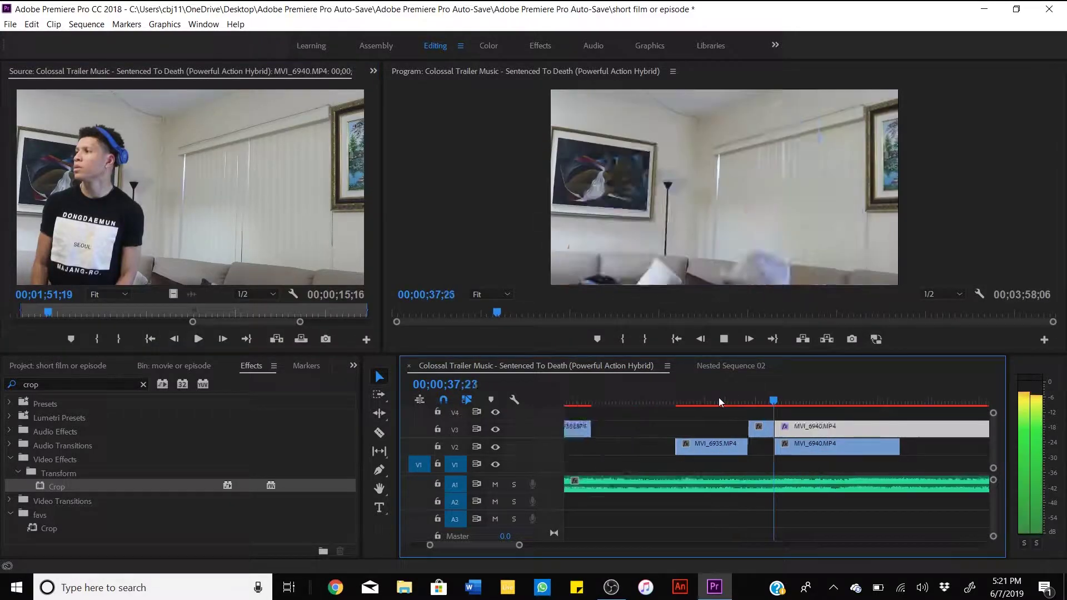
key(minus)
key(minus)
key(space)
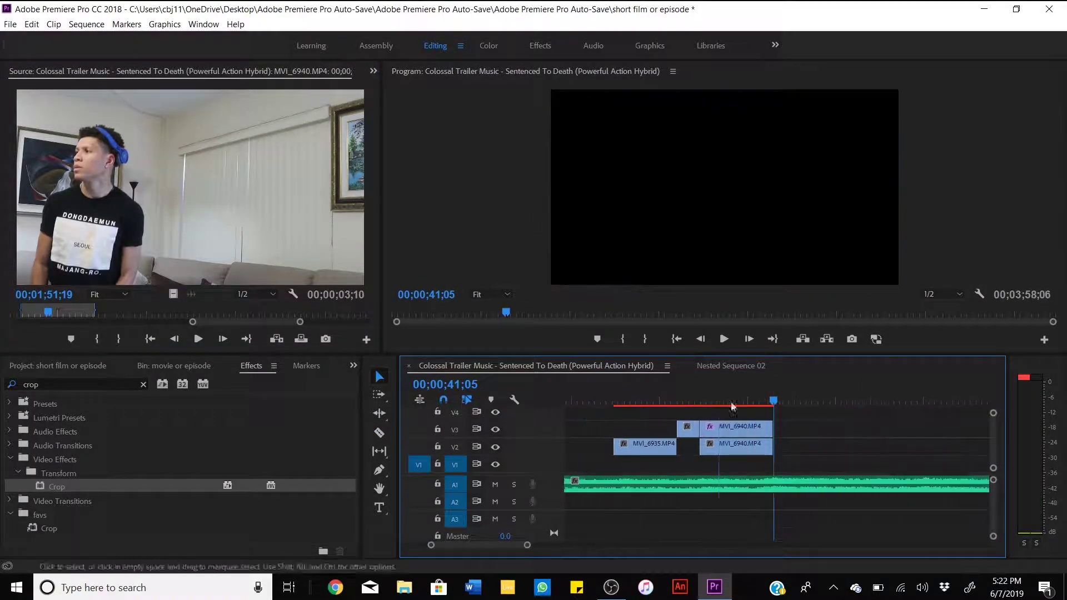
key(minus)
key(Return)
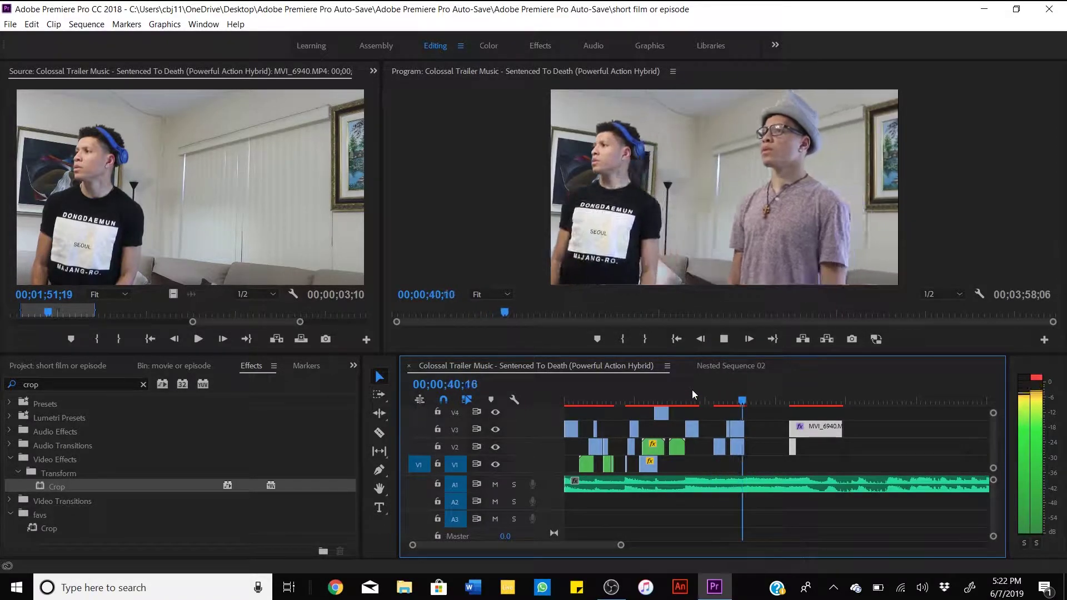
click(682, 341)
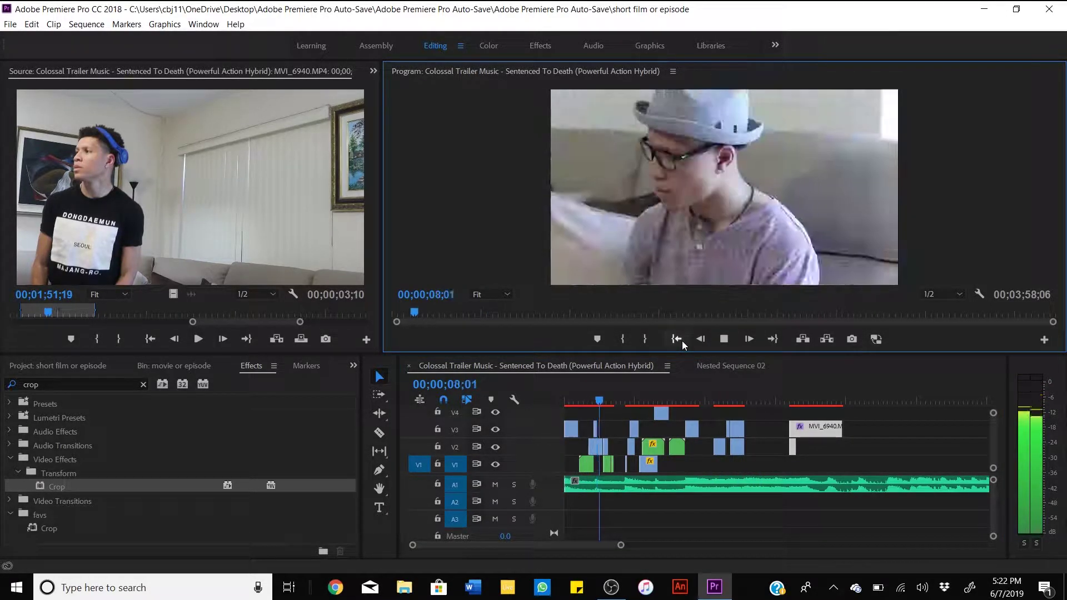
Select the Nested Sequence 01 clip on V1 to show its motion settings, then replay from 04;23.
key(space)
key(equal)
click(300, 71)
click(656, 462)
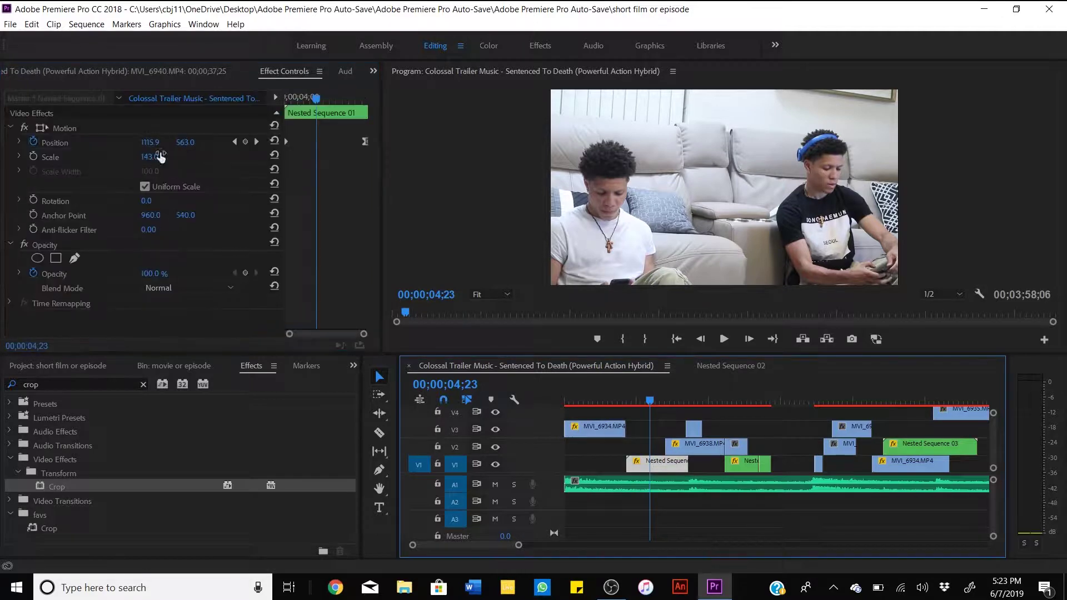
key(space)
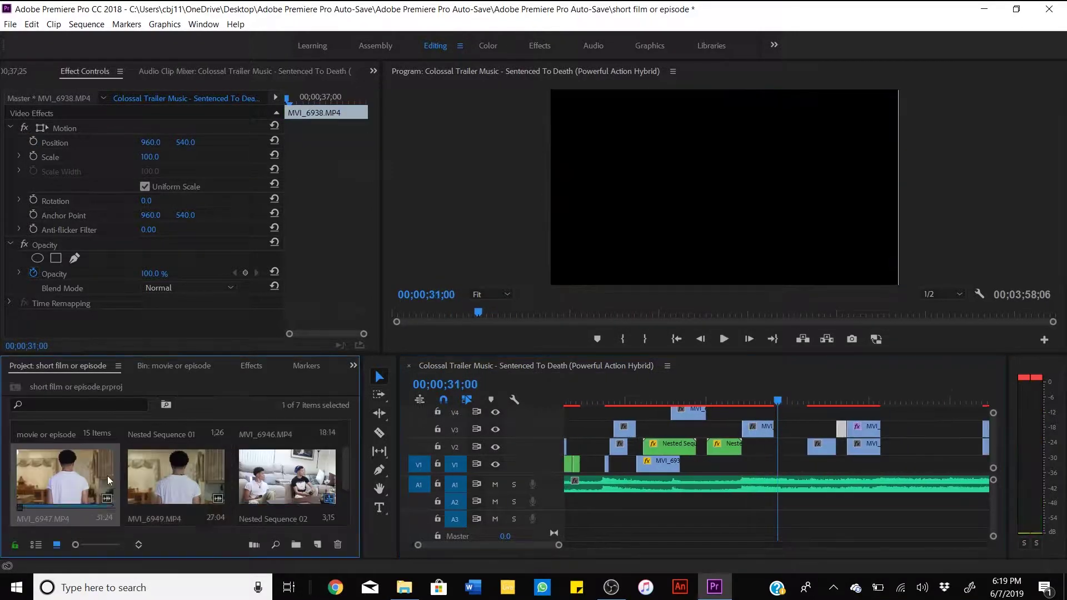
Place MVI_6949 from 06;10 after MVI_6938, trim it, and move MVI_6935 up against it.
click(92, 318)
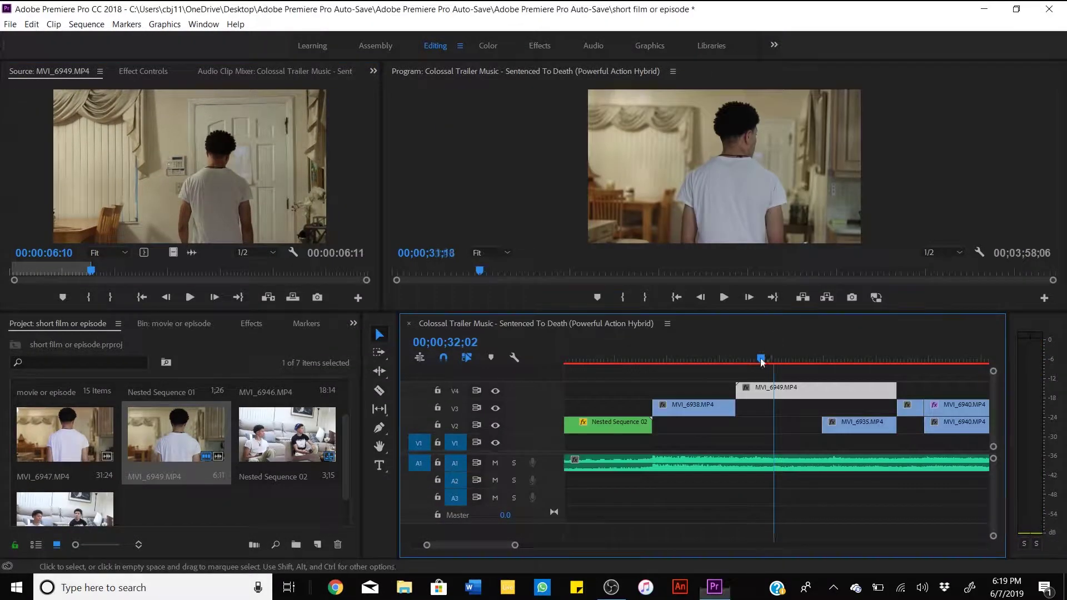
click(738, 358)
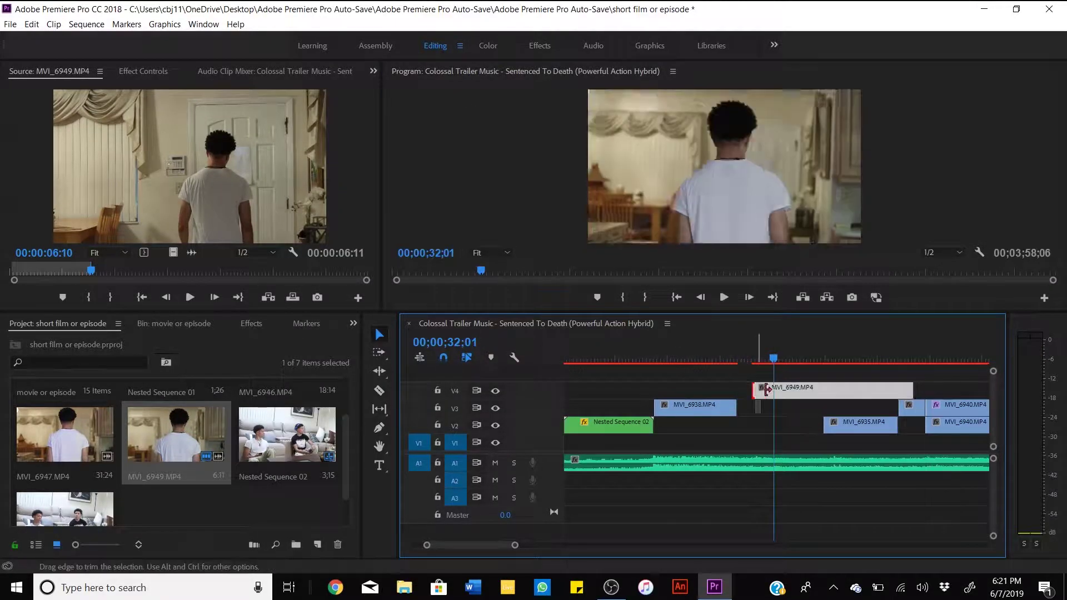
key(space)
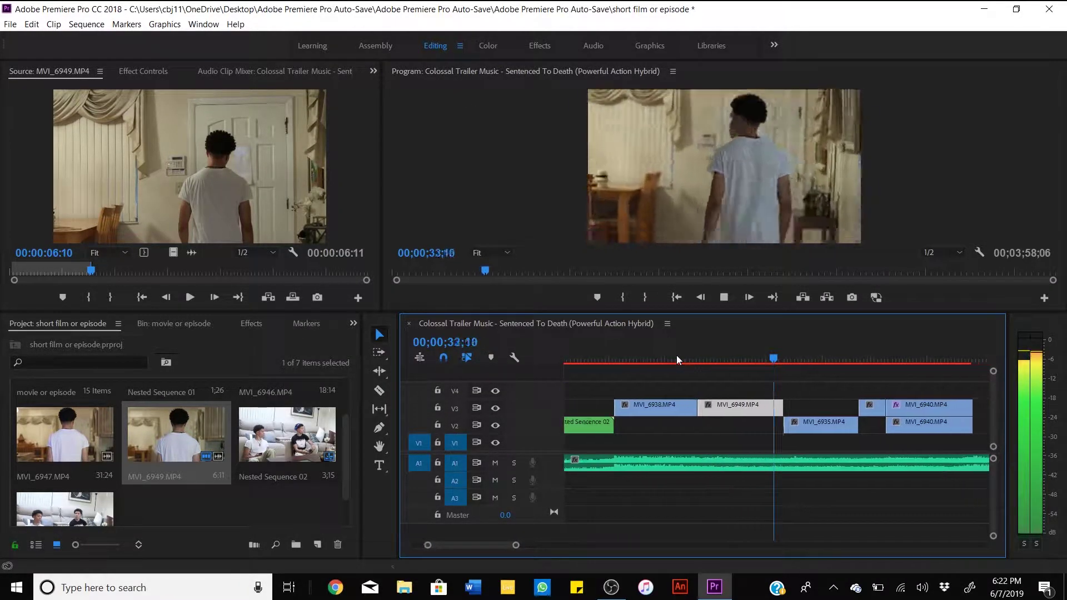
key(ctrl+z)
key(ctrl+z)
key(ctrl+shift+z)
key(ctrl+z)
key(space)
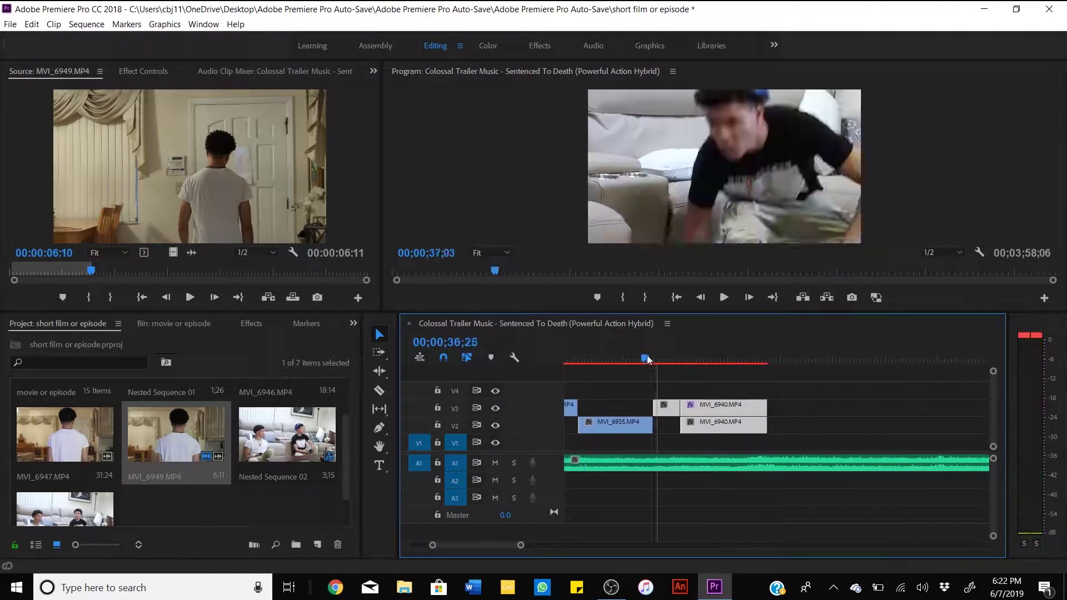
Stop at 32;18, select MVI_6949, and switch to the Color workspace.
click(631, 350)
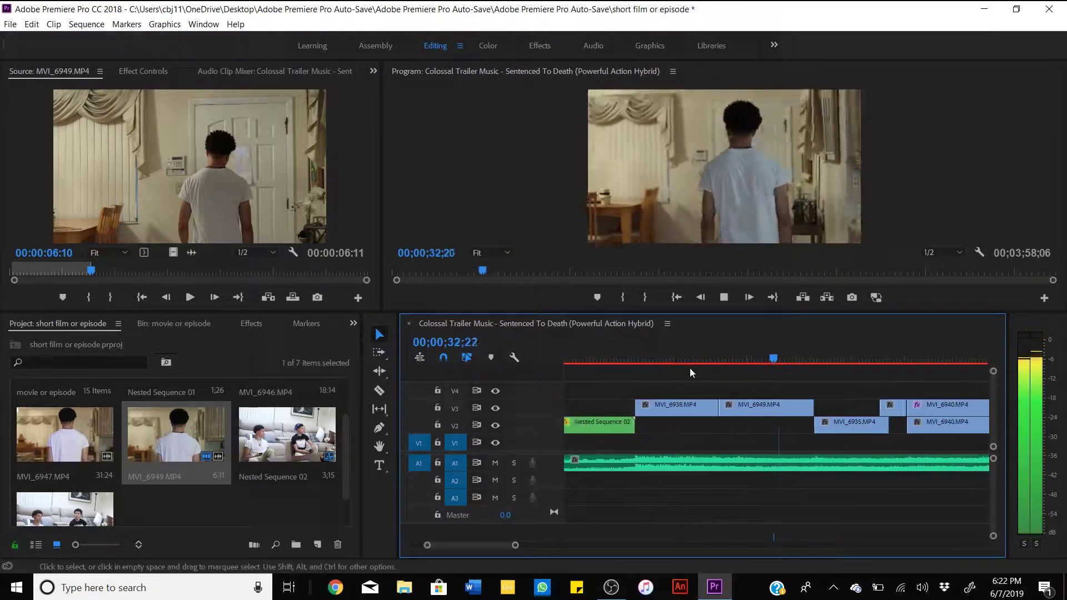
click(689, 405)
key(alt+shift+4)
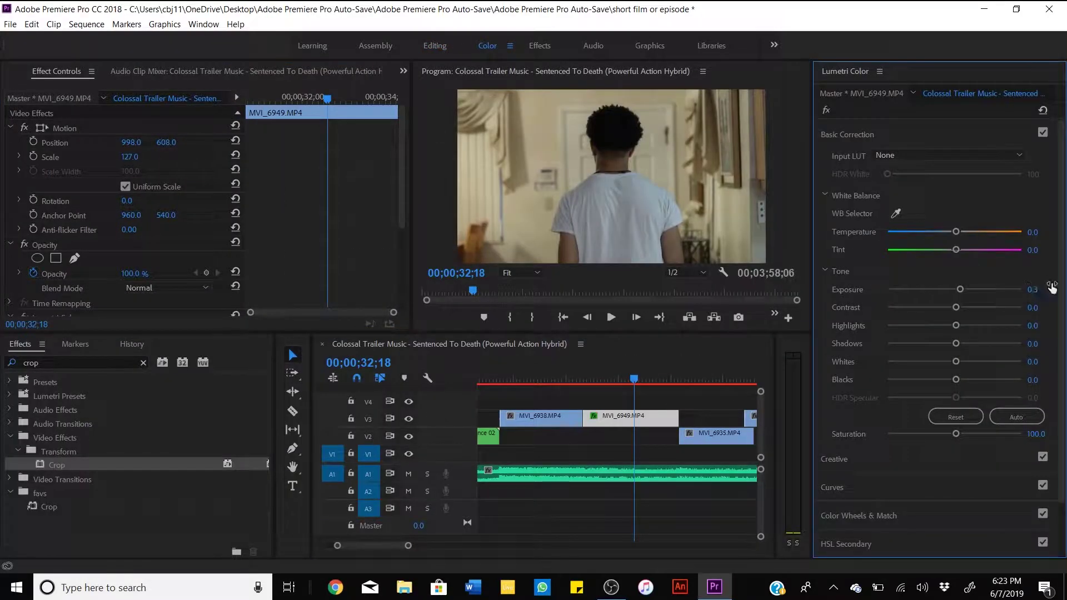
Play the sequence, select MVI_6949, and return to the Editing workspace.
click(562, 372)
key(space)
click(561, 418)
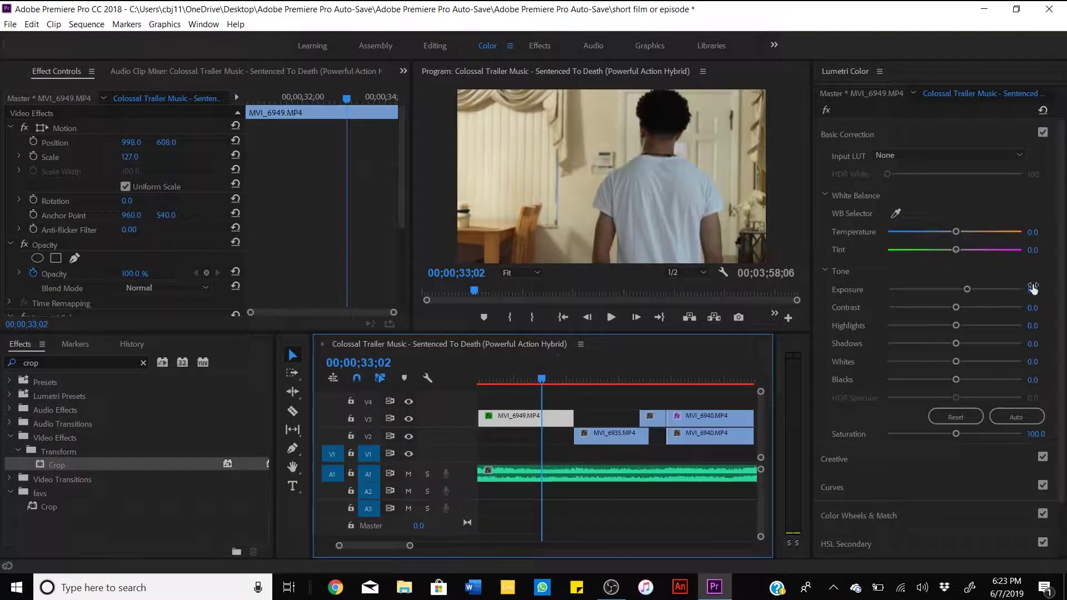
key(alt+shift+3)
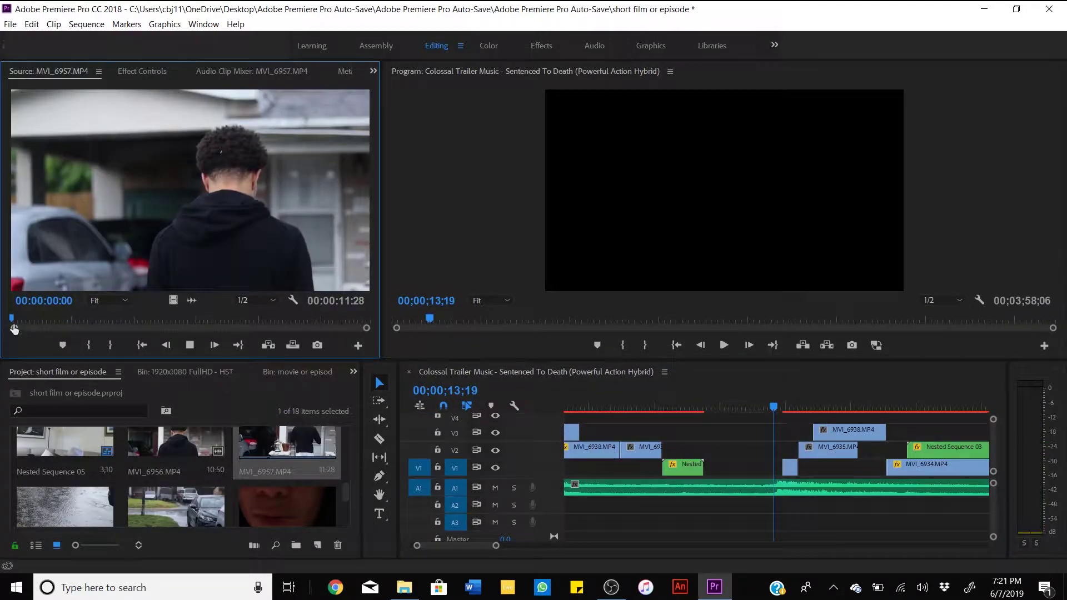
Mark an In/Out range on MVI_6957, place it on V4, then undo the placement.
key(i)
key(o)
drag(173, 300, 748, 422)
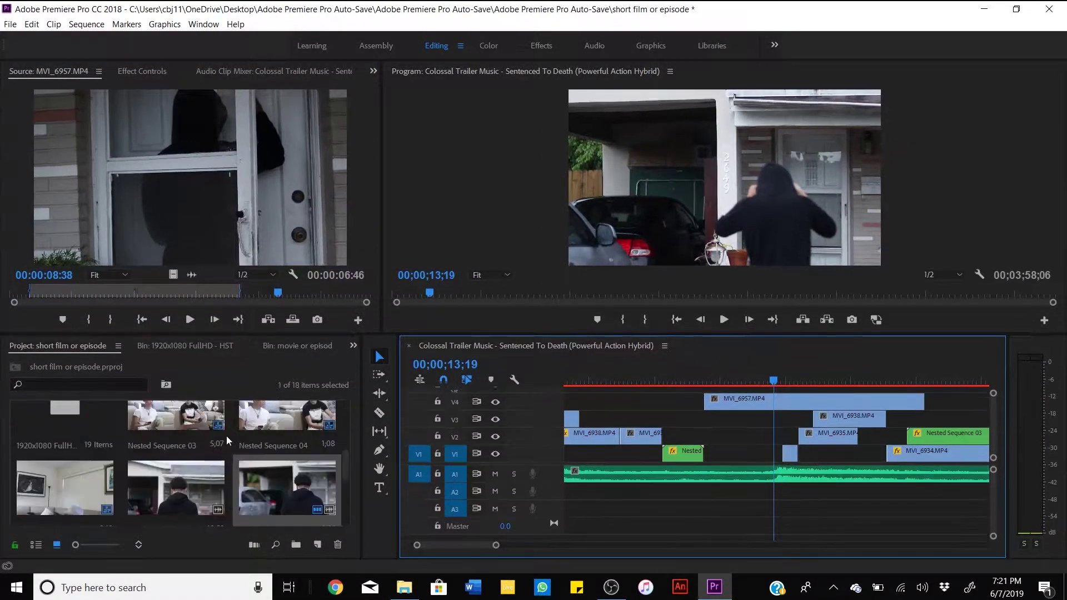
scroll(226, 436, down, 3)
drag(772, 378, 695, 376)
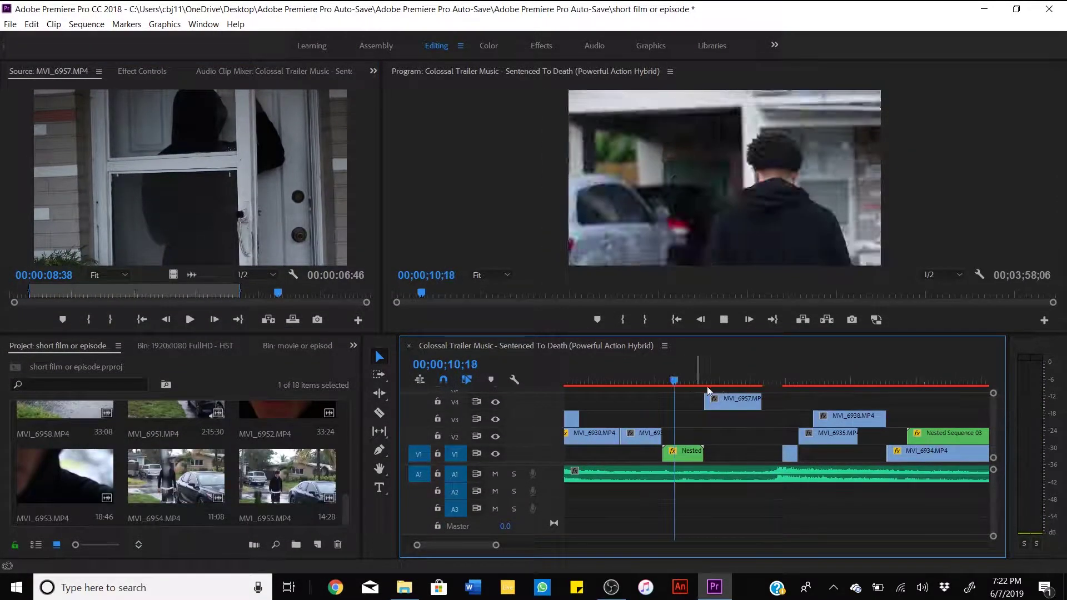
key(ctrl+z)
key(ctrl+z)
key(ctrl+z)
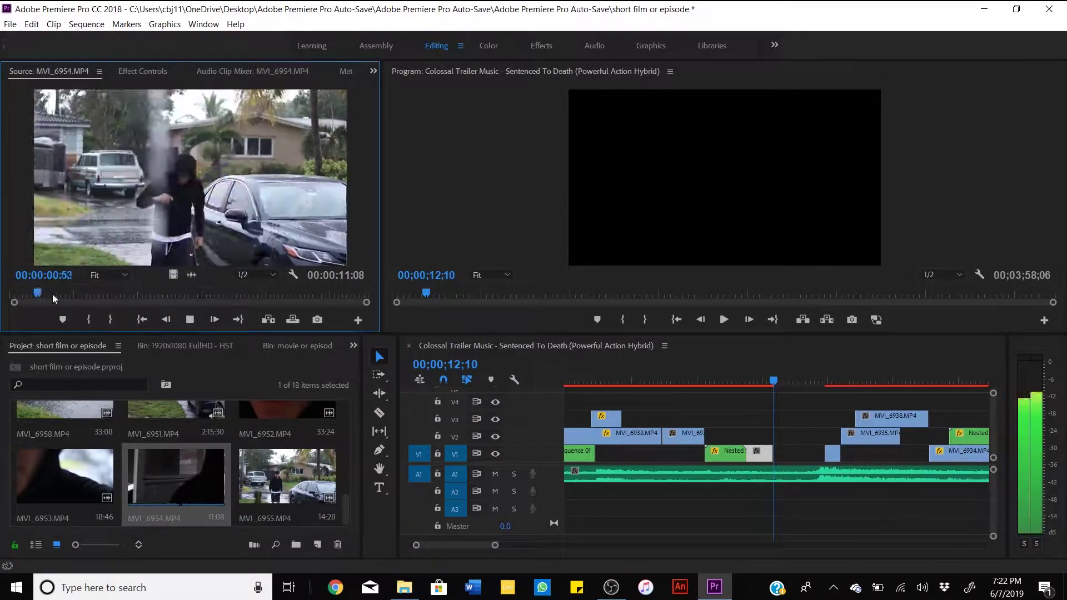
Scrub the sequence around 12 seconds and play it back from about 11 seconds.
drag(720, 380, 761, 379)
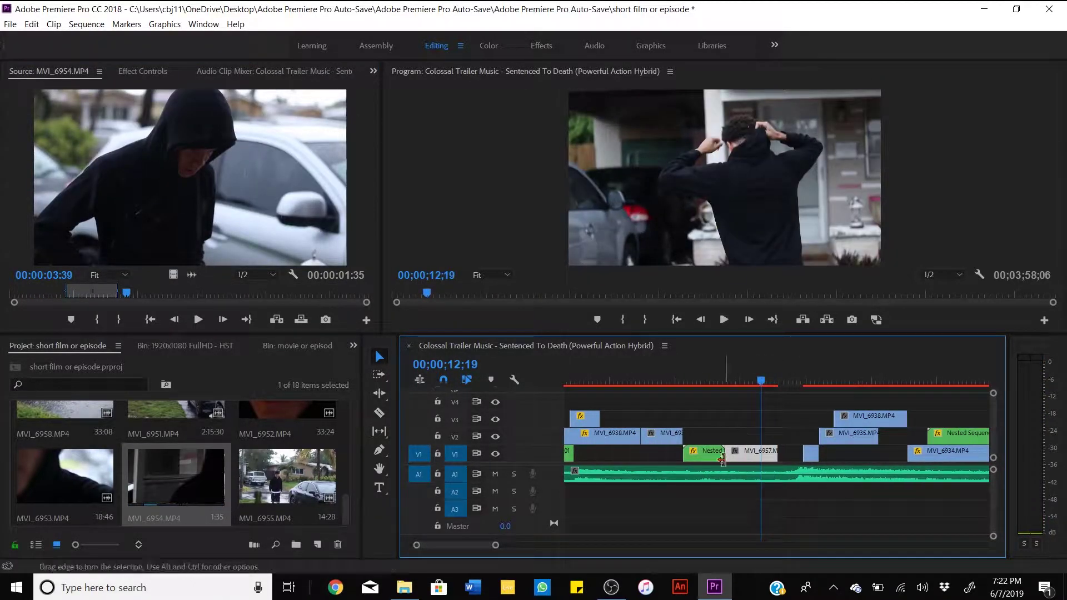
click(745, 380)
key(space)
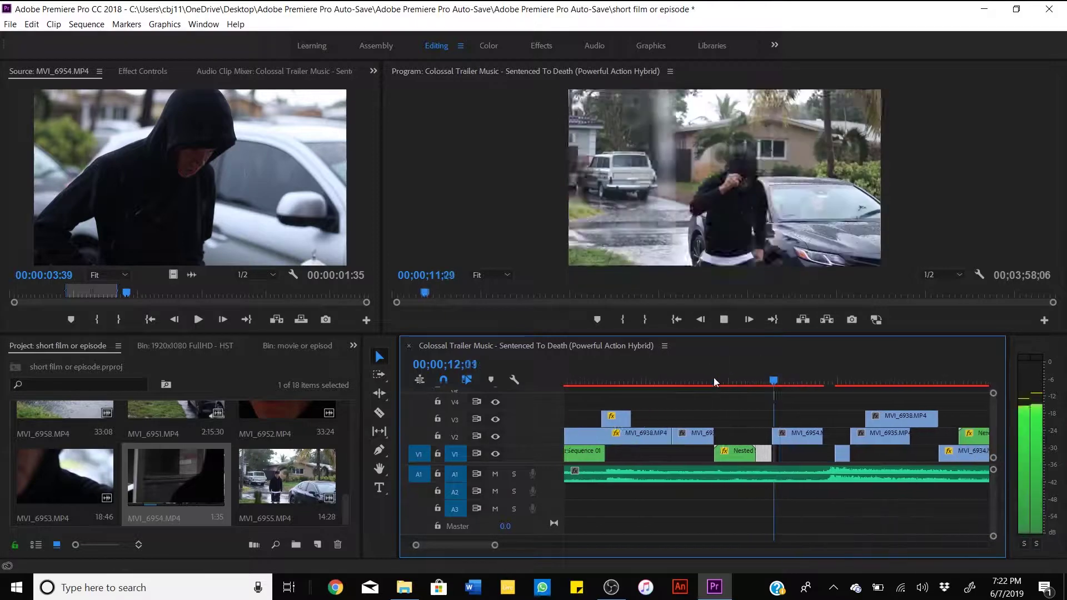
key(space)
Enlarge the timeline, then load MVI_6952 and mark its In and Out points.
drag(389, 336, 389, 293)
double_click(288, 395)
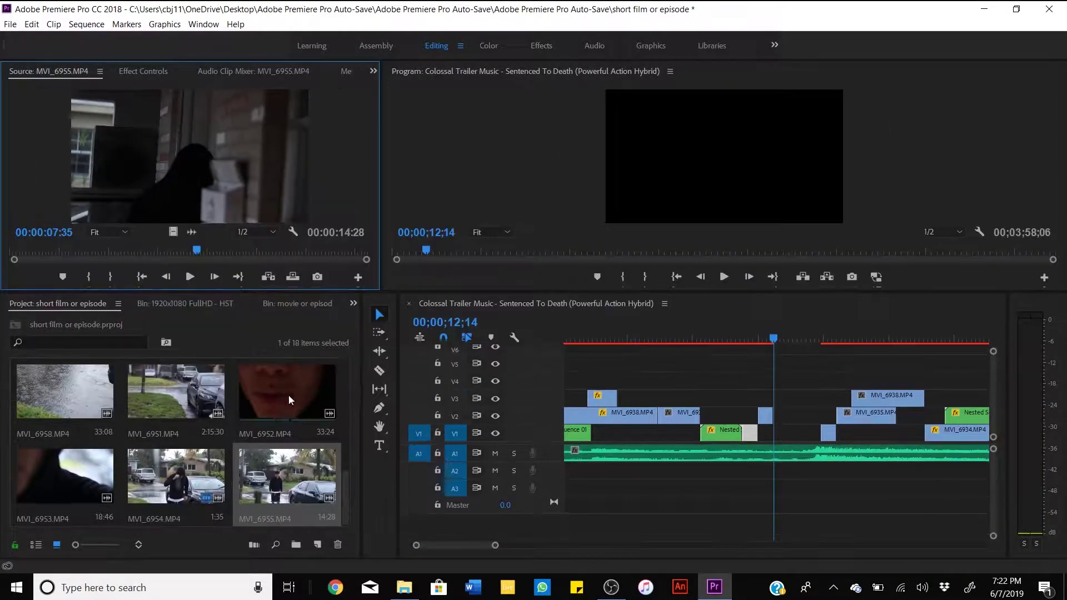
key(space)
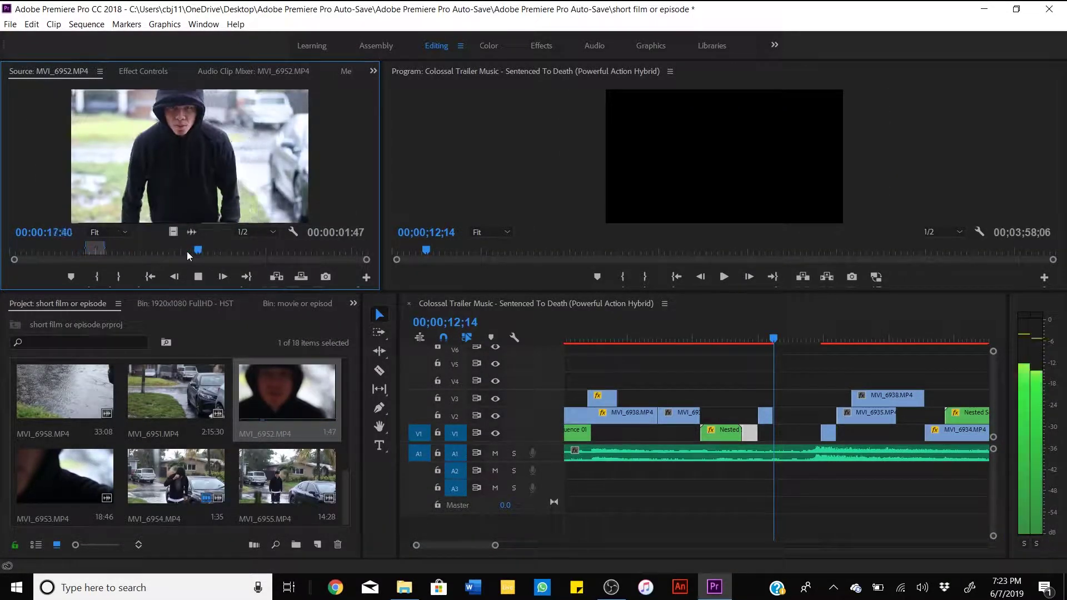
drag(187, 252, 206, 252)
key(i)
drag(205, 251, 279, 253)
key(o)
Mark a short range near the end of MVI_6953 and drop it on V3 at the playhead.
double_click(64, 475)
key(i)
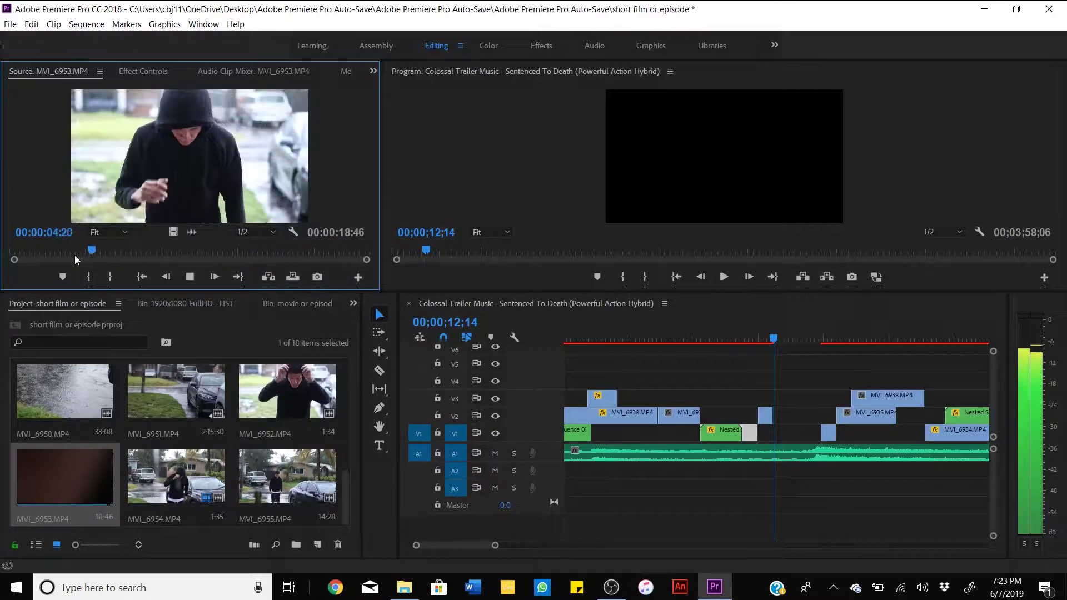
key(o)
drag(74, 255, 232, 249)
key(i)
key(o)
drag(189, 156, 774, 399)
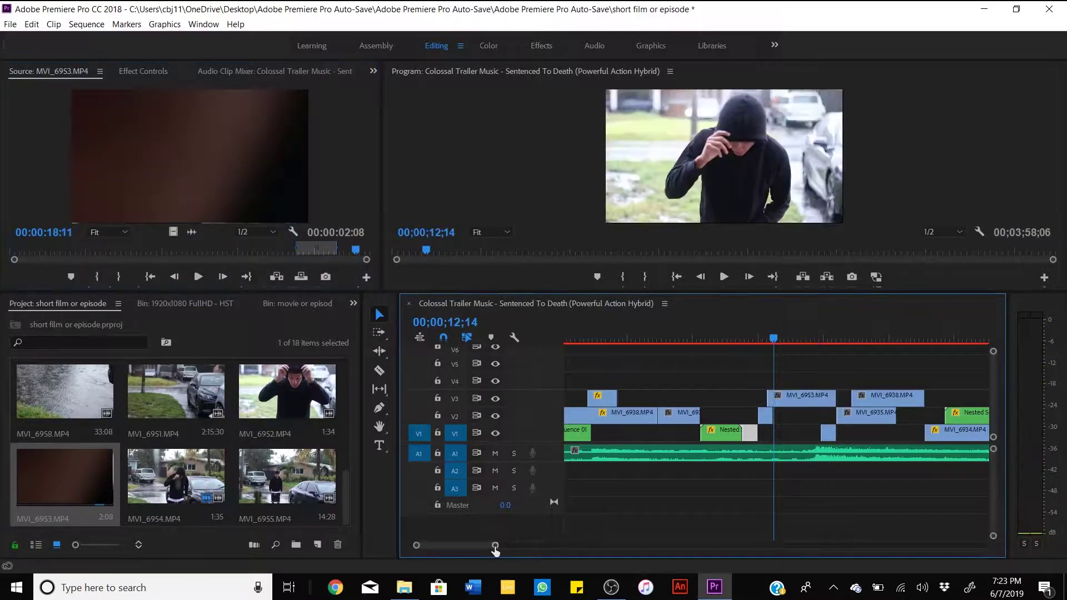
Extend the end of the V2 clip and play the sequence to review the edit.
drag(495, 546, 473, 546)
drag(701, 305, 739, 386)
key(space)
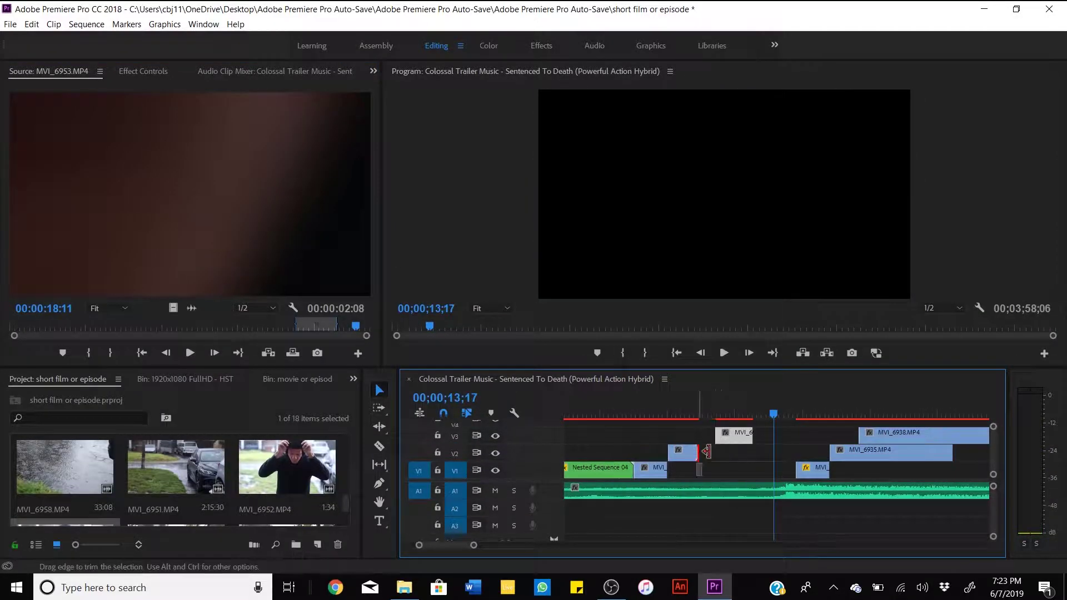
mouse_move(705, 451)
mouse_down()
mouse_move(716, 434)
mouse_move(742, 433)
mouse_up()
key(space)
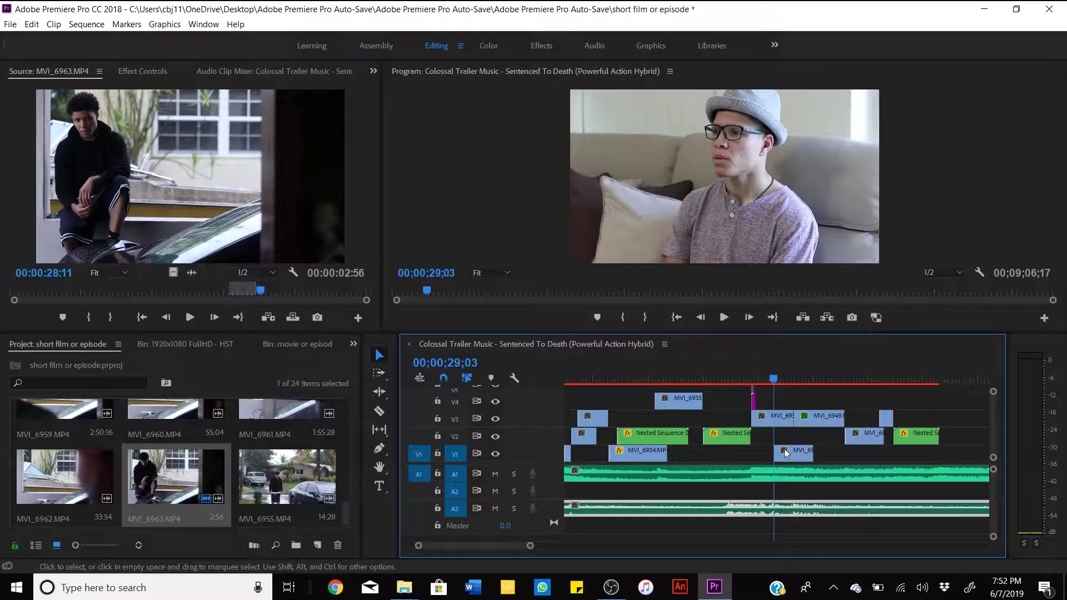
Select the MVI_6963 clip on V4 and replay its pushed-in shot from about 18 seconds.
click(790, 402)
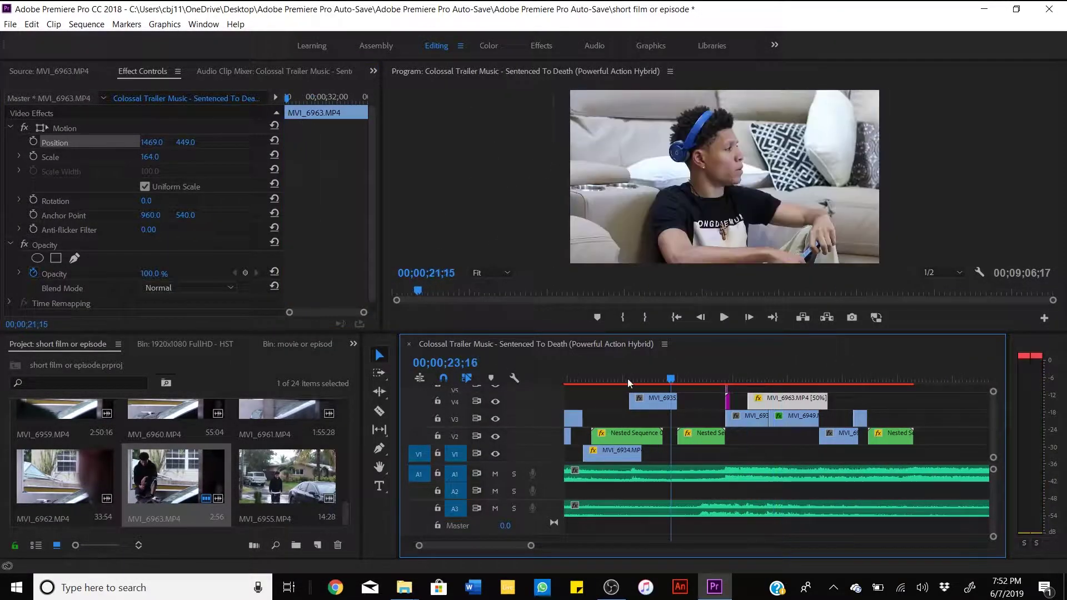
click(576, 381)
key(space)
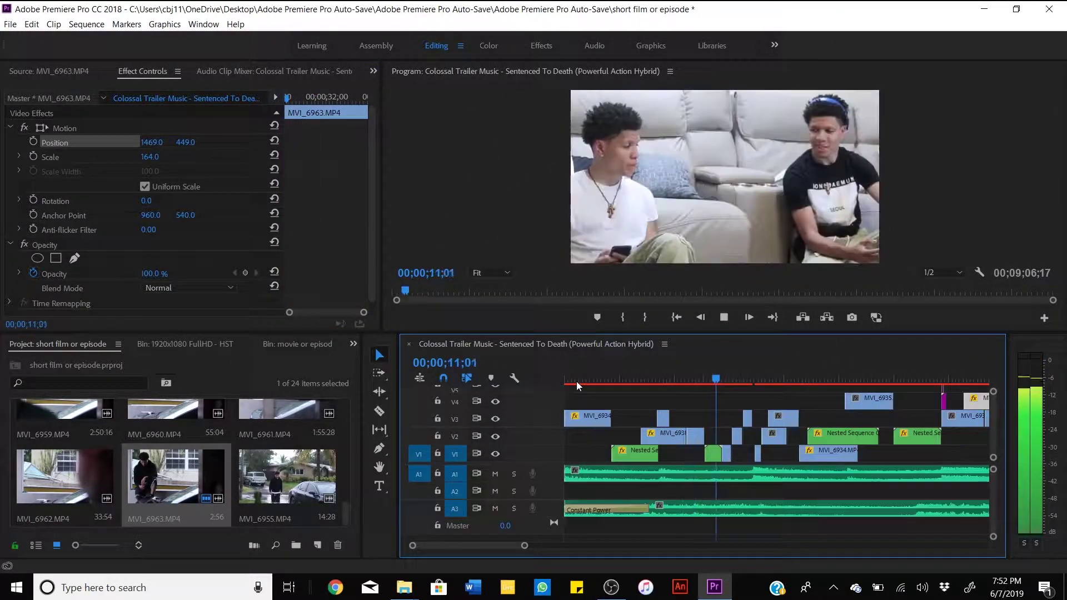
key(space)
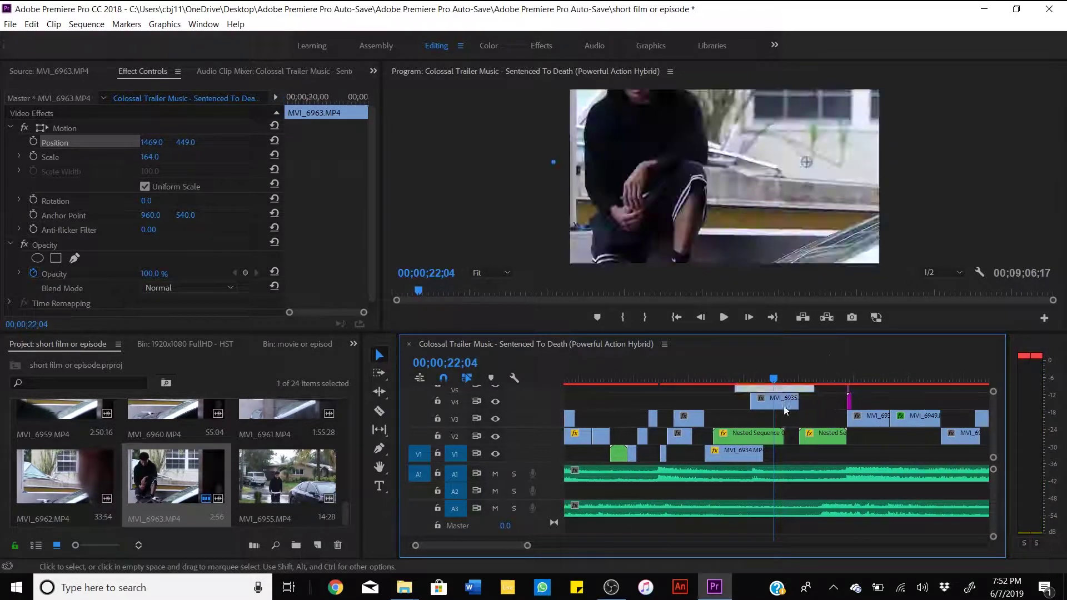
click(802, 401)
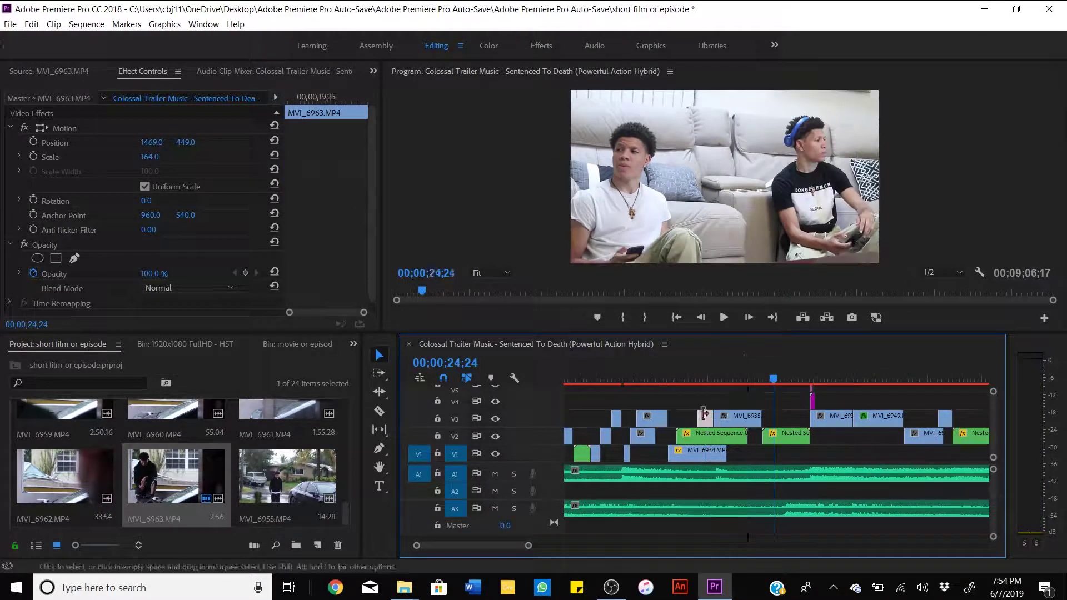
click(673, 383)
key(space)
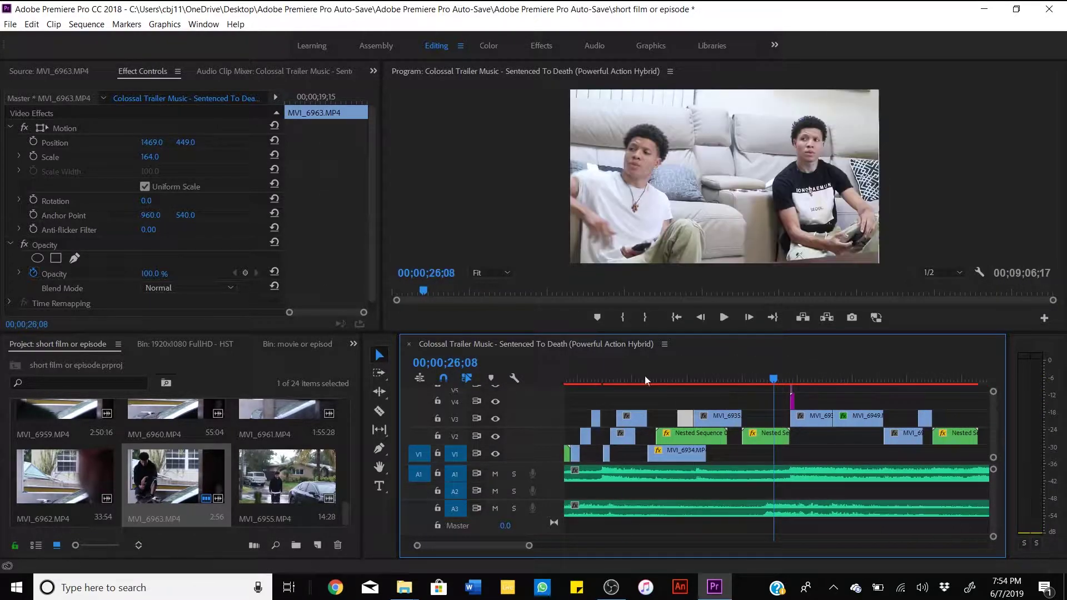
click(627, 378)
key(space)
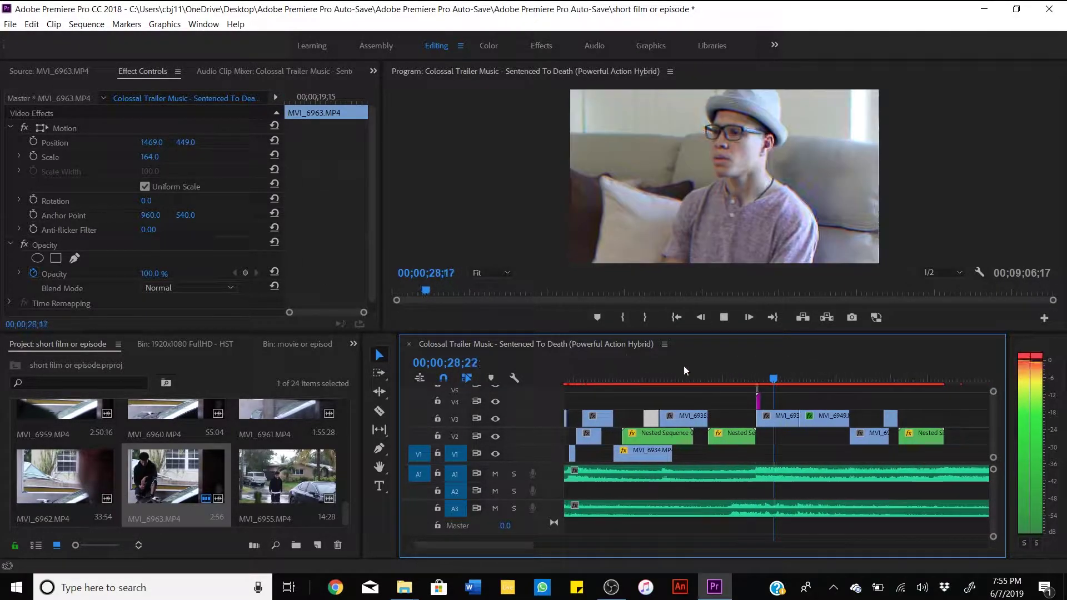
key(space)
key(space)
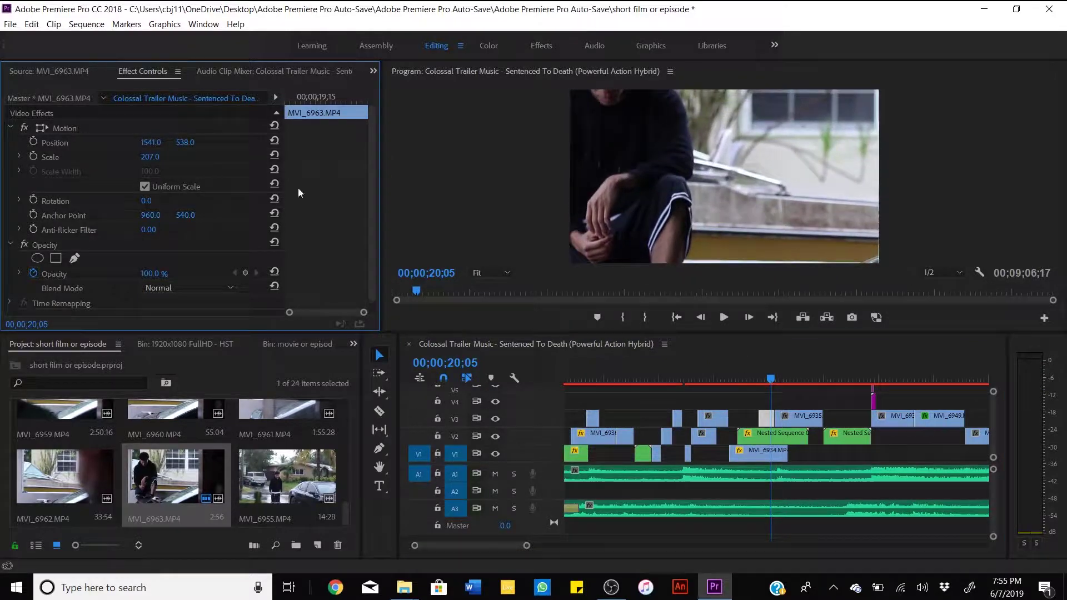
Play the sequence and extend the out edge of the MVI_6949 clip to the right.
click(744, 379)
key(space)
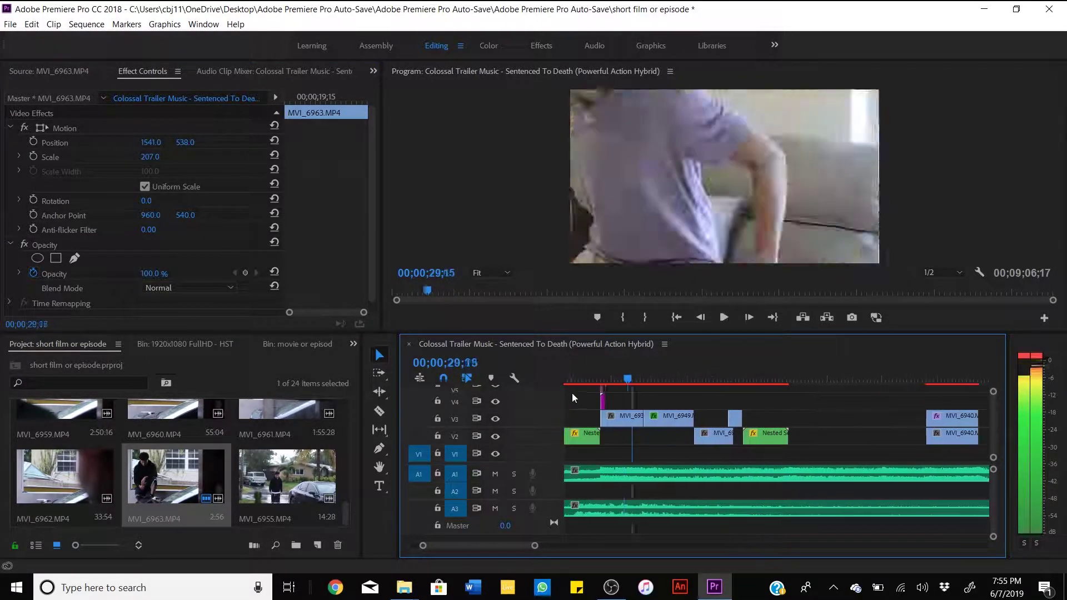
drag(792, 416, 807, 415)
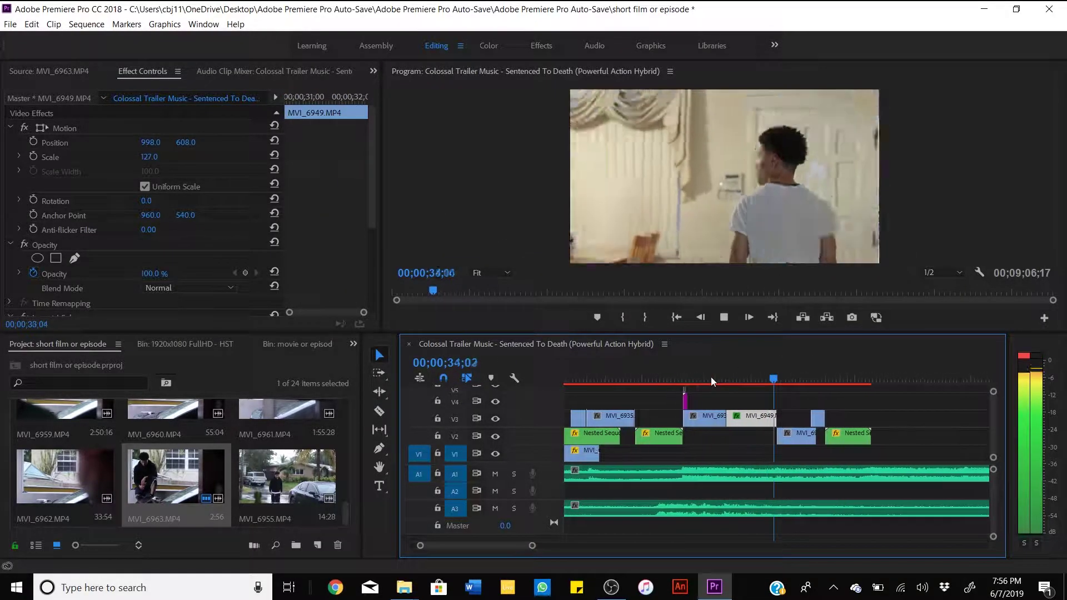
key(Home)
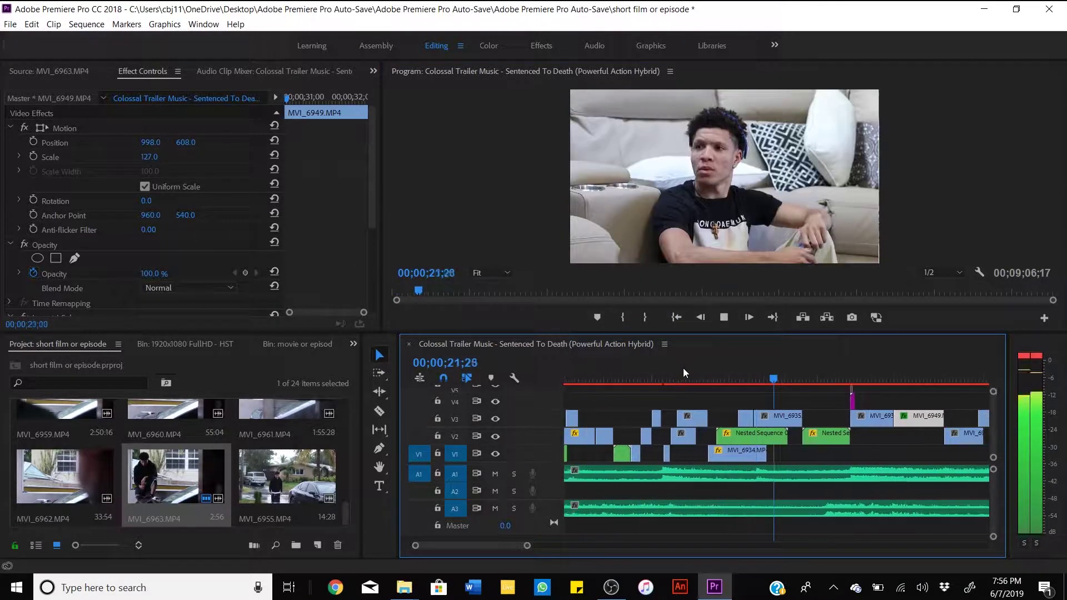
Move a clip at about 15 seconds up onto track V4 and replay the edit.
click(637, 384)
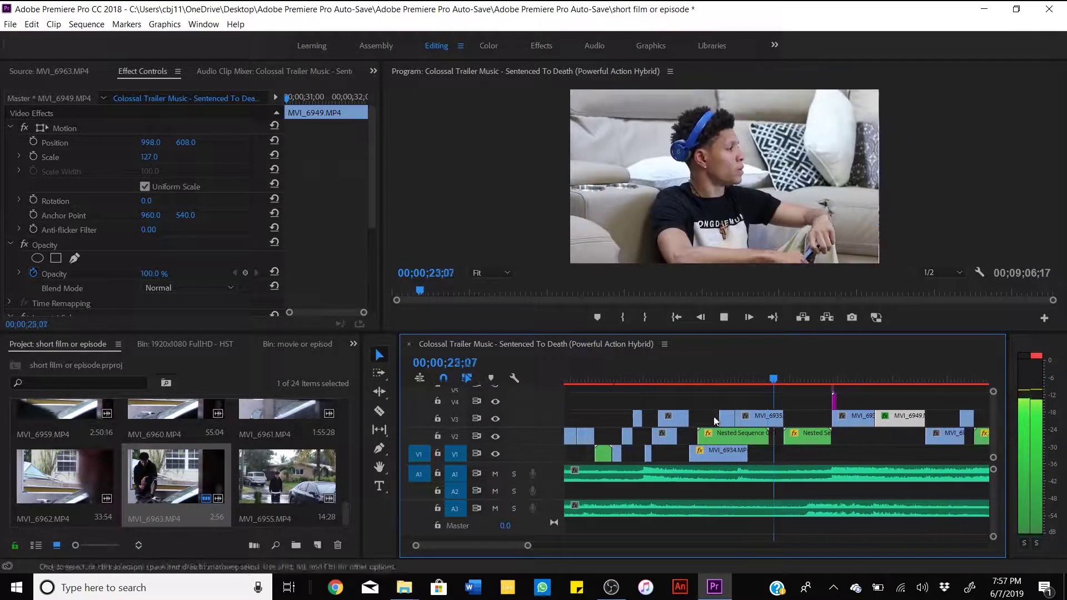
drag(739, 399, 745, 401)
key(space)
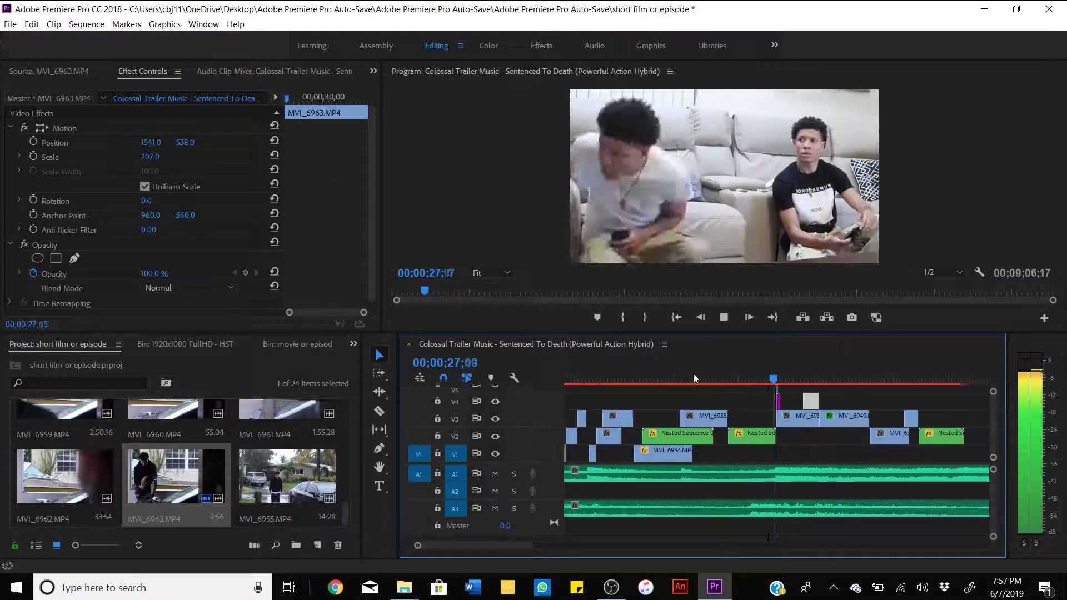
click(681, 319)
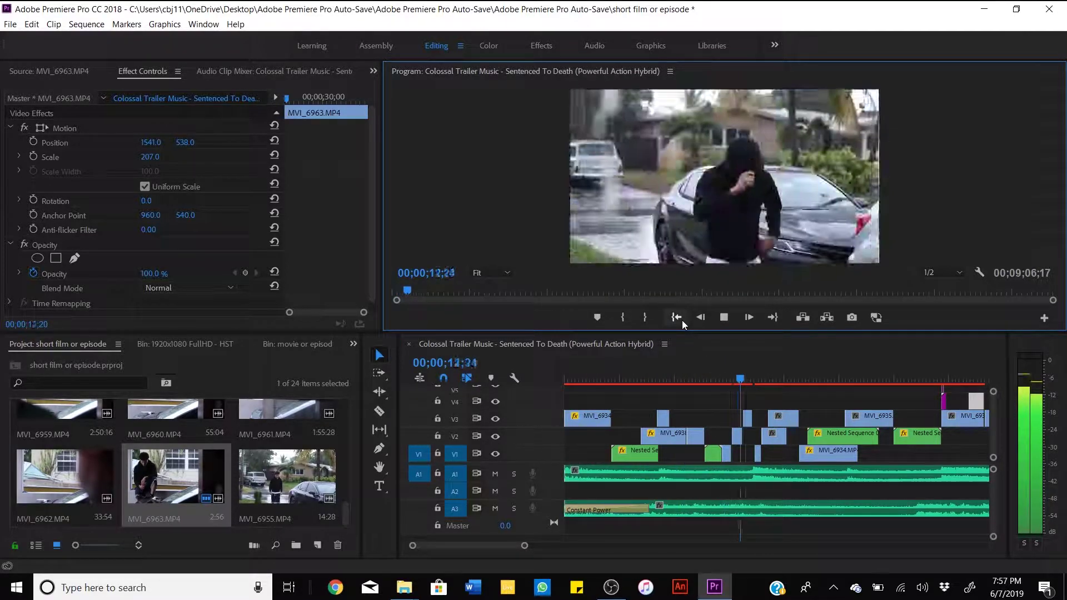
Enlarge the program monitor, select MVI_6949 to check its effects, and play the sequence from near the start.
drag(676, 332, 677, 391)
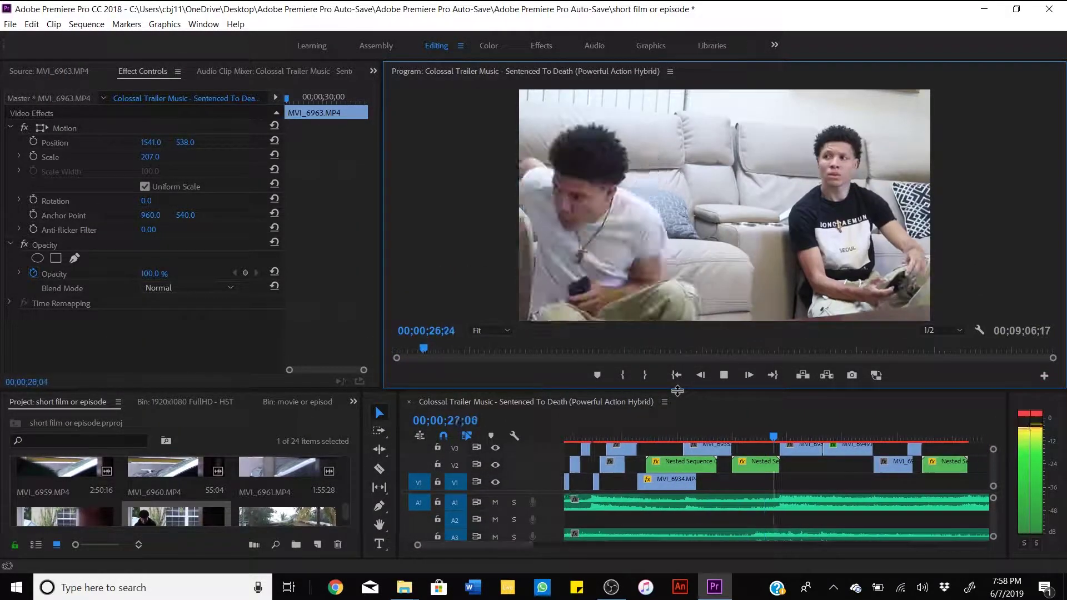
click(809, 445)
scroll(723, 467, up, 1)
click(732, 436)
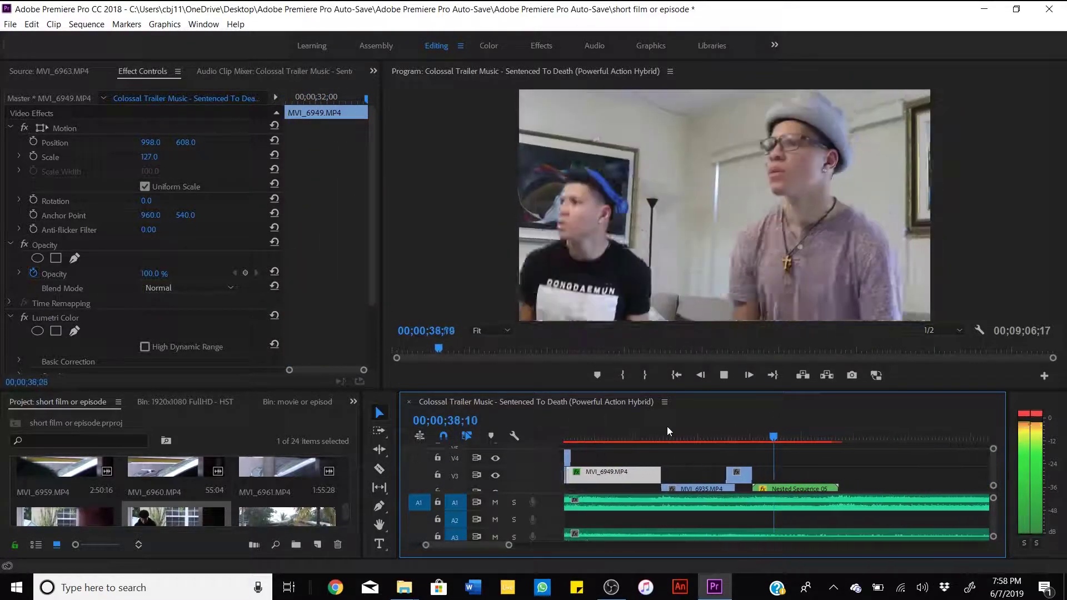
click(724, 376)
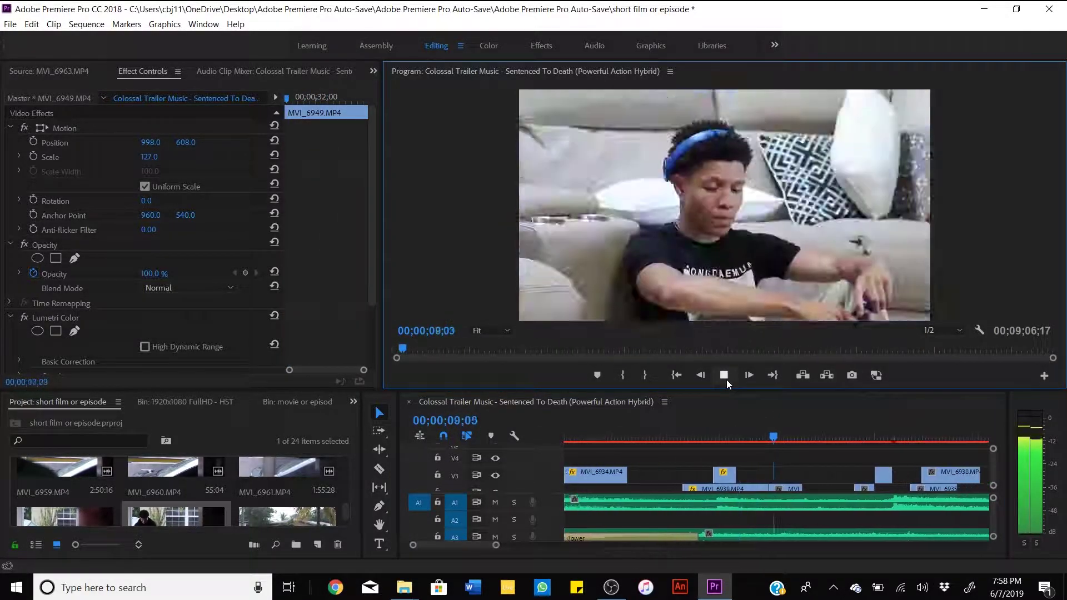
click(726, 379)
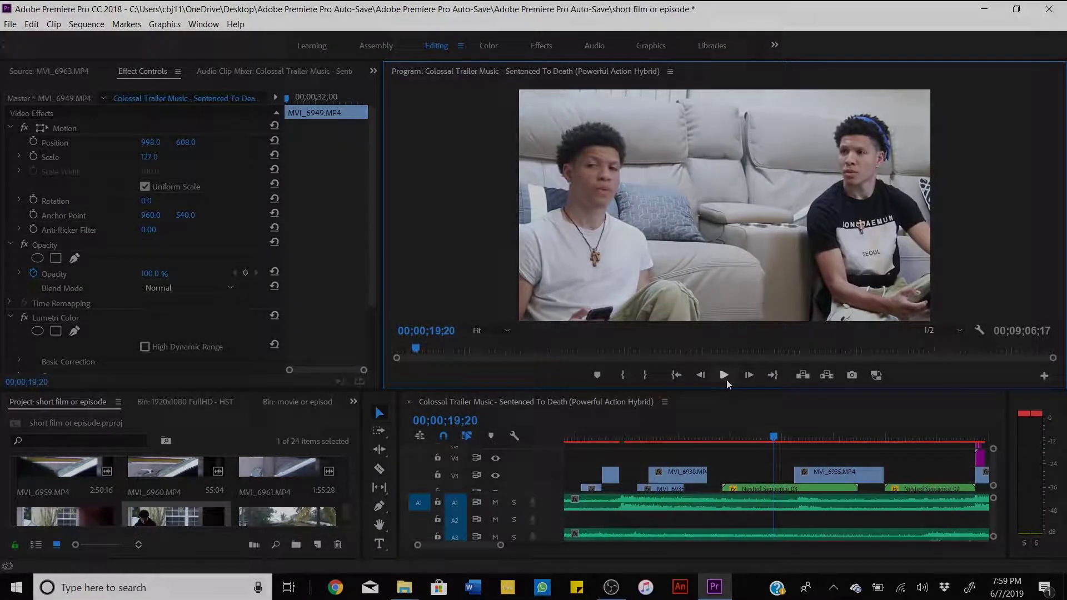